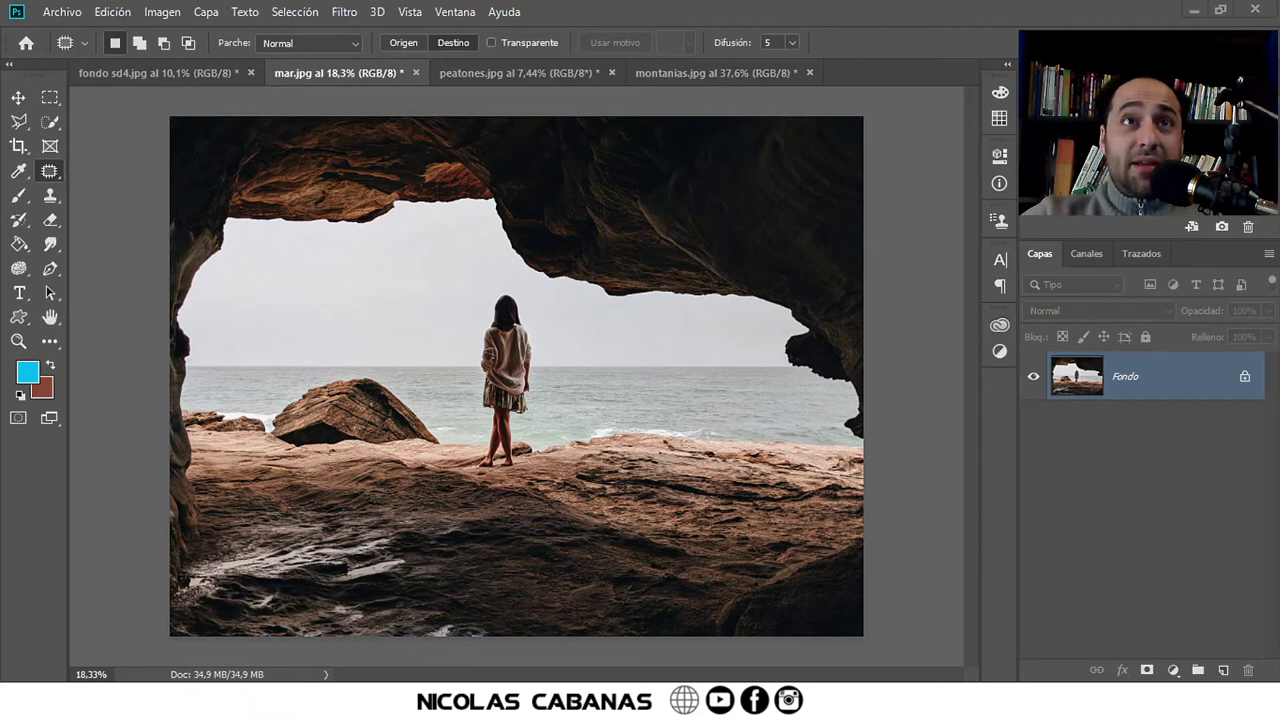
Compare the landscape example with its edited layer hidden and shown, then return to the cave photo
click(191, 77)
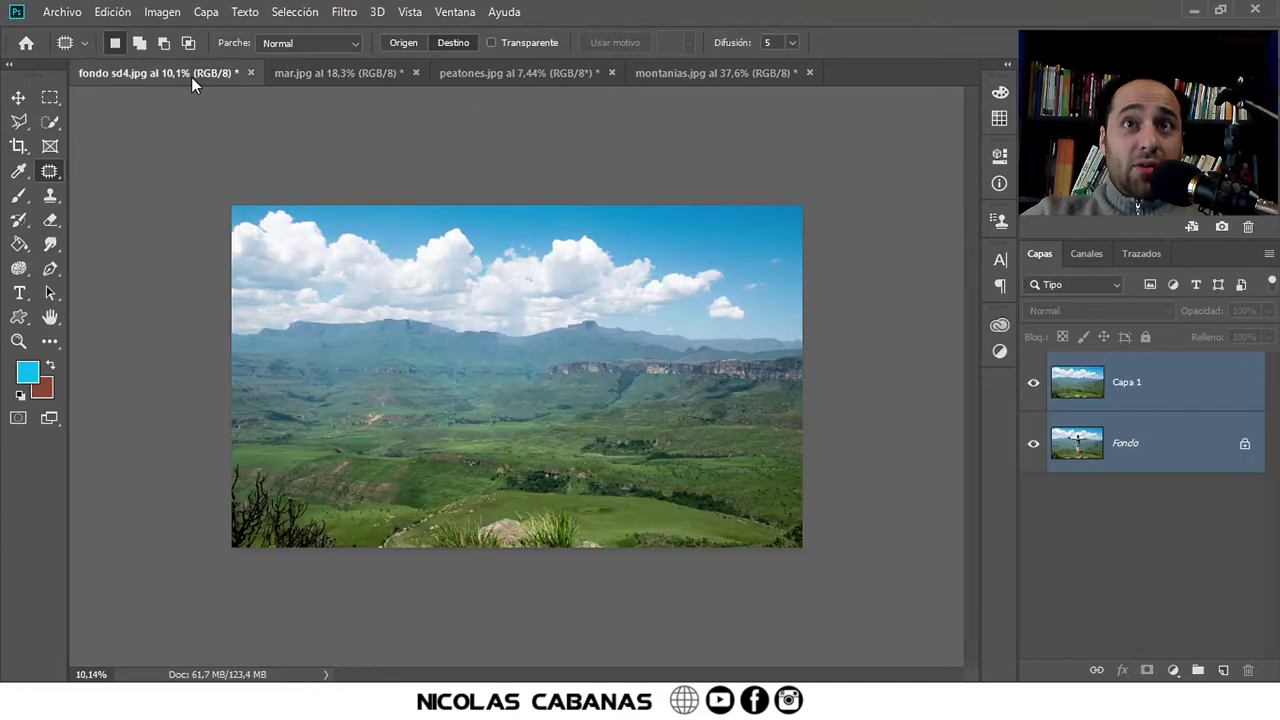
click(1031, 385)
click(1031, 385)
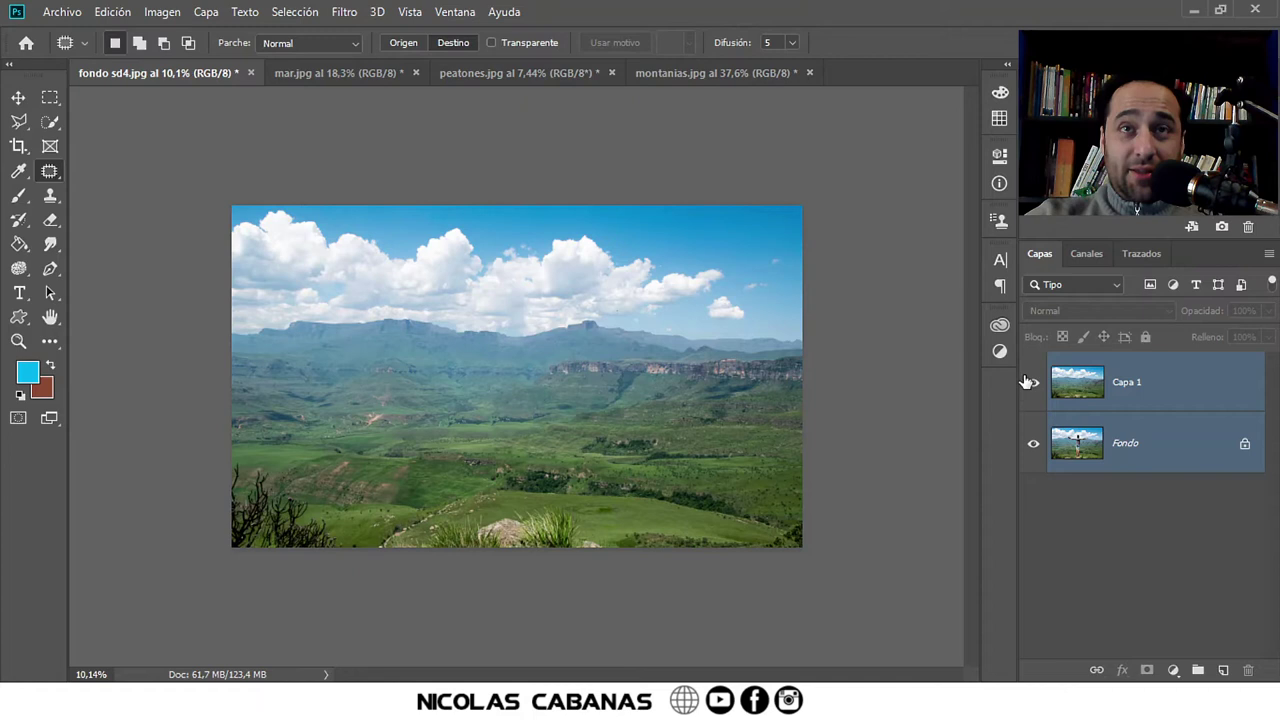
click(318, 76)
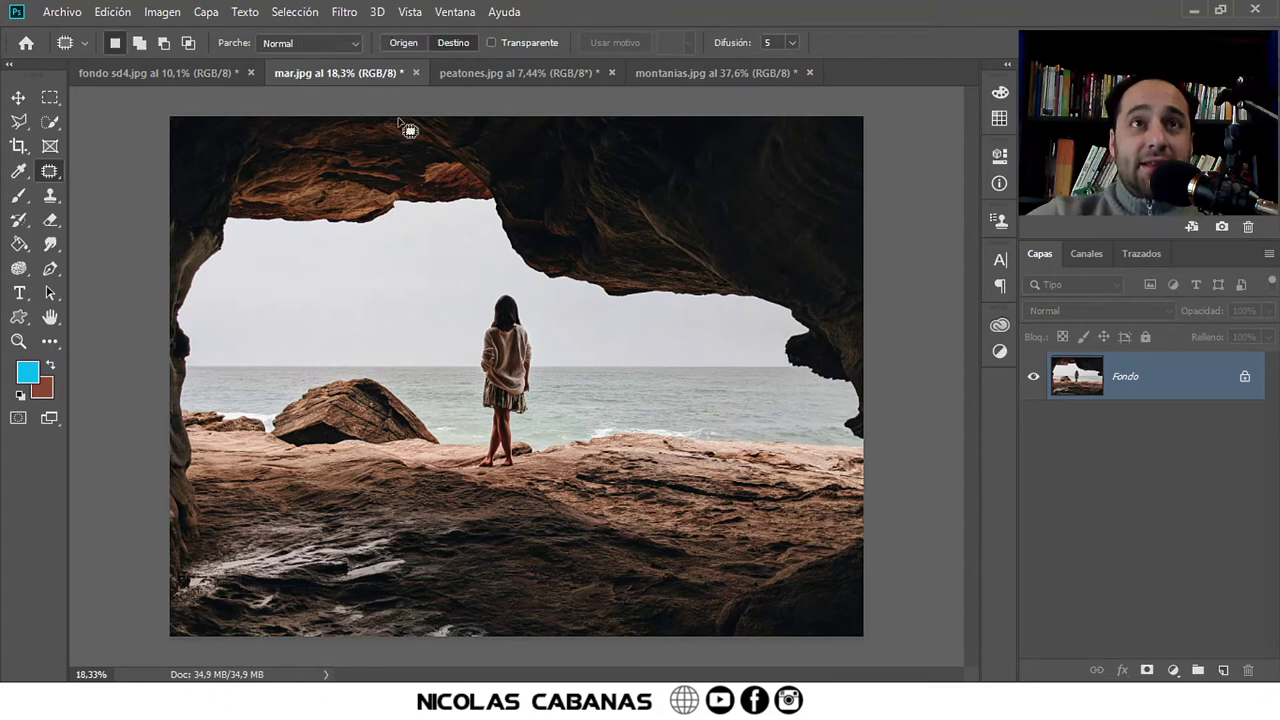
Scrubby-zoom in close on the girl standing on the rocks
key(z)
mouse_move(489, 344)
mouse_down()
mouse_move(571, 357)
mouse_move(575, 320)
mouse_move(560, 296)
mouse_move(571, 303)
mouse_up()
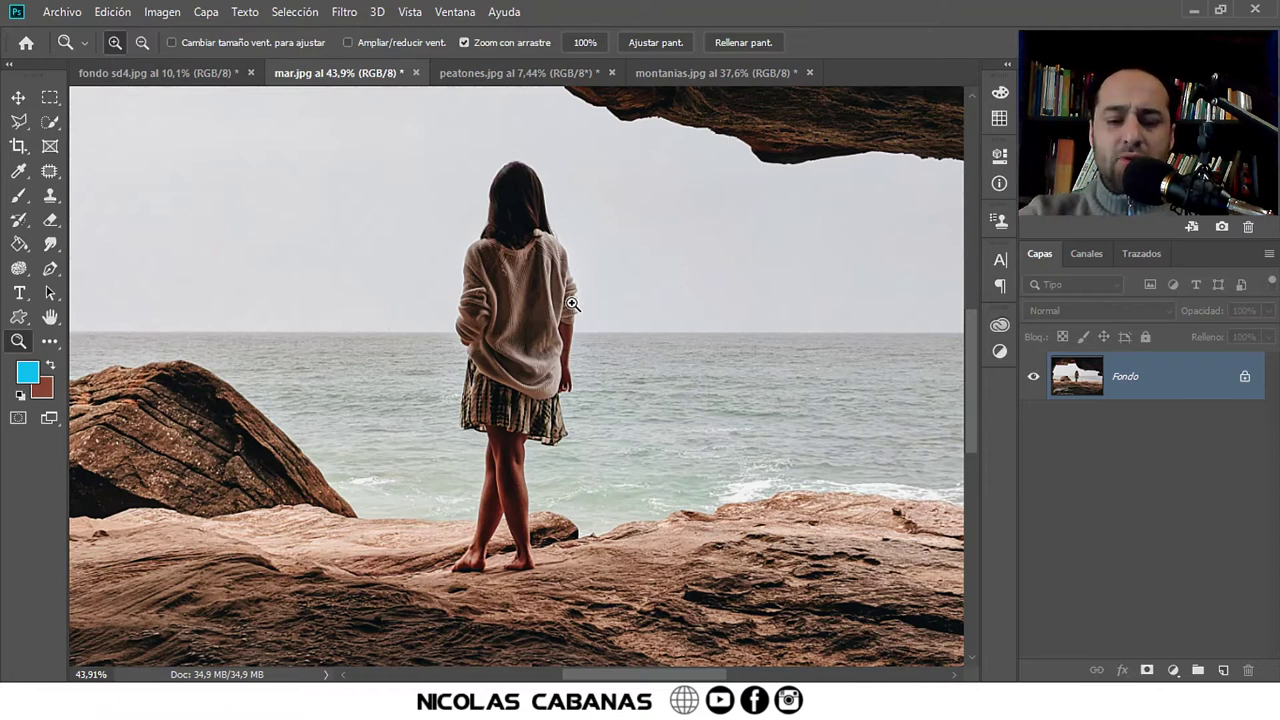
click(49, 171)
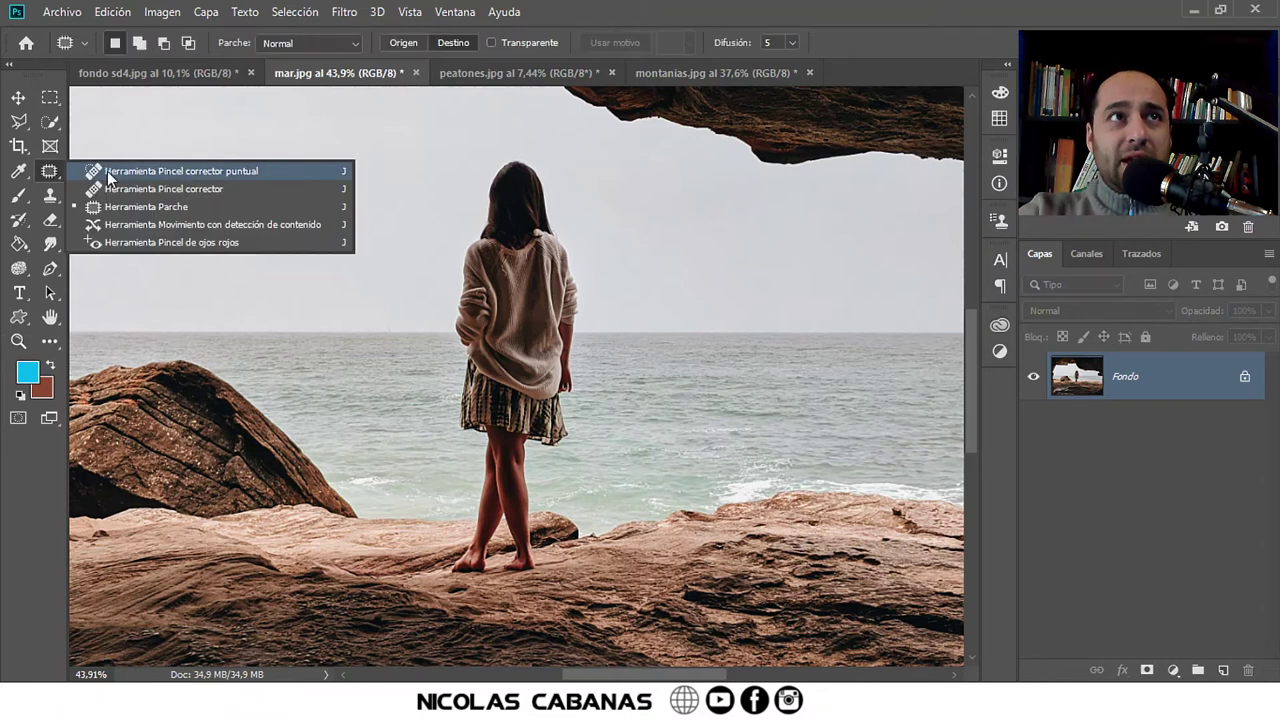
Activate the Patch tool in Normal mode with Origen (Source) selected
click(155, 208)
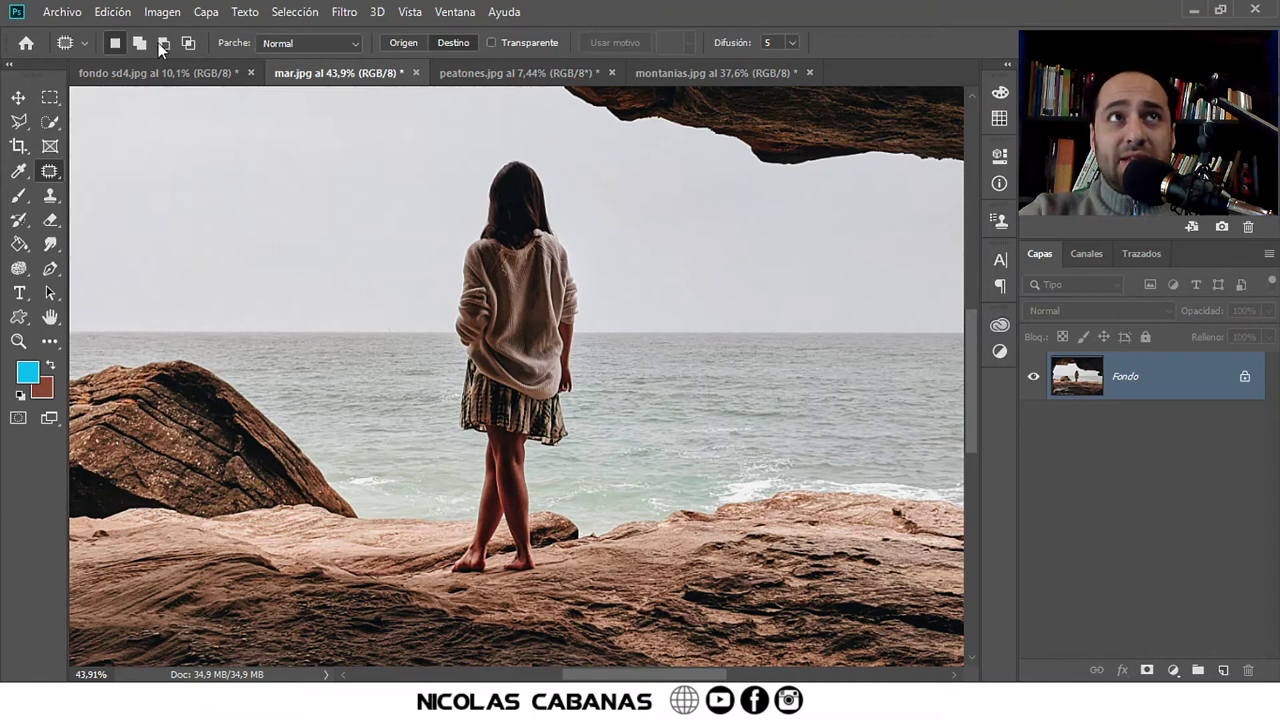
click(296, 44)
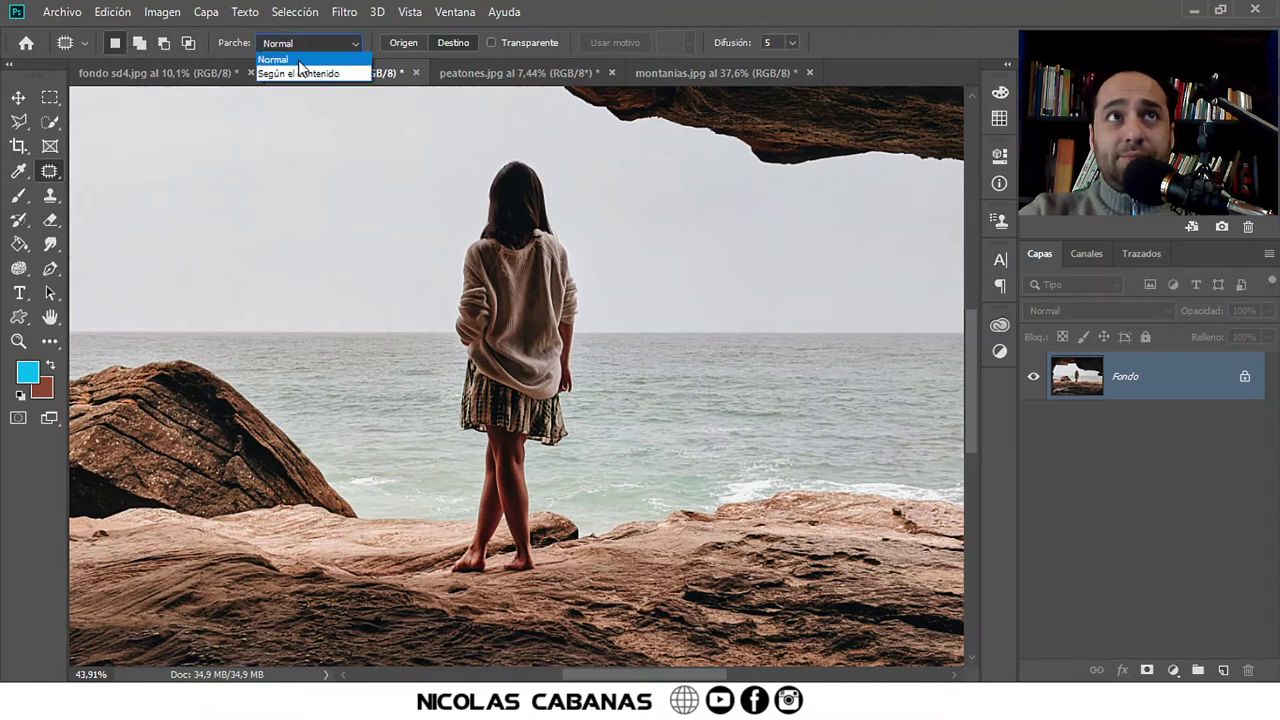
click(298, 61)
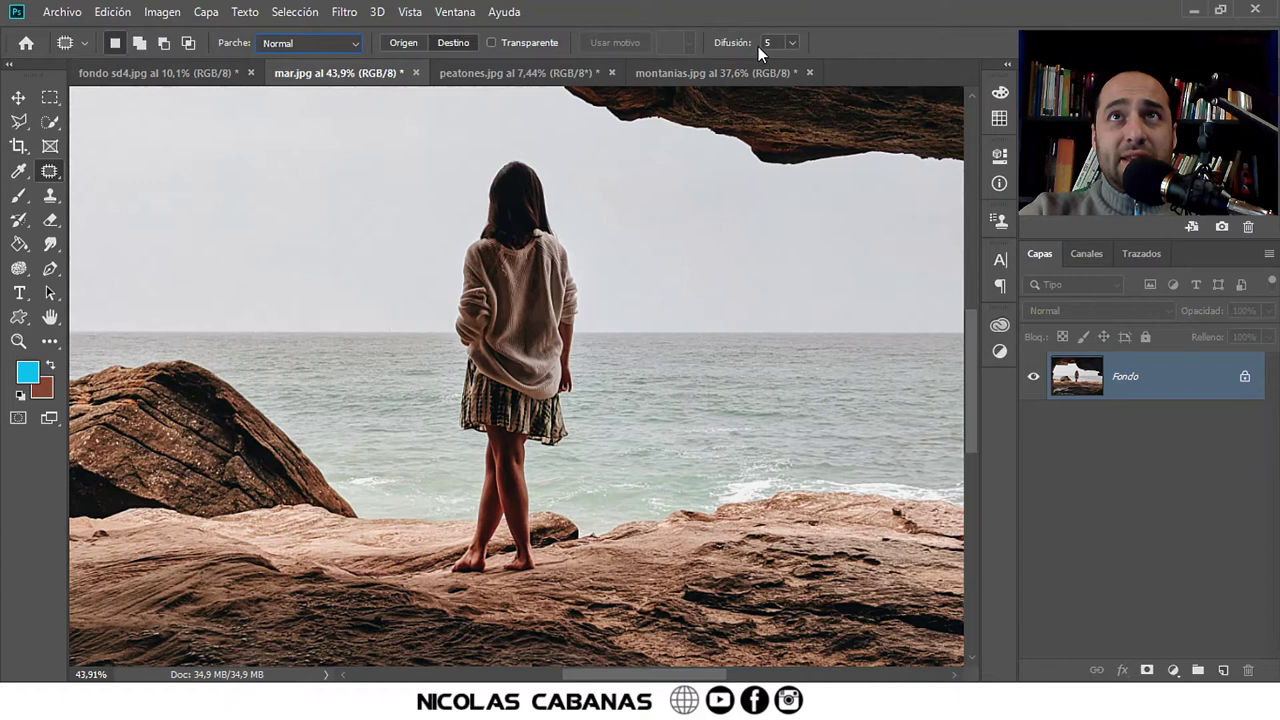
click(404, 44)
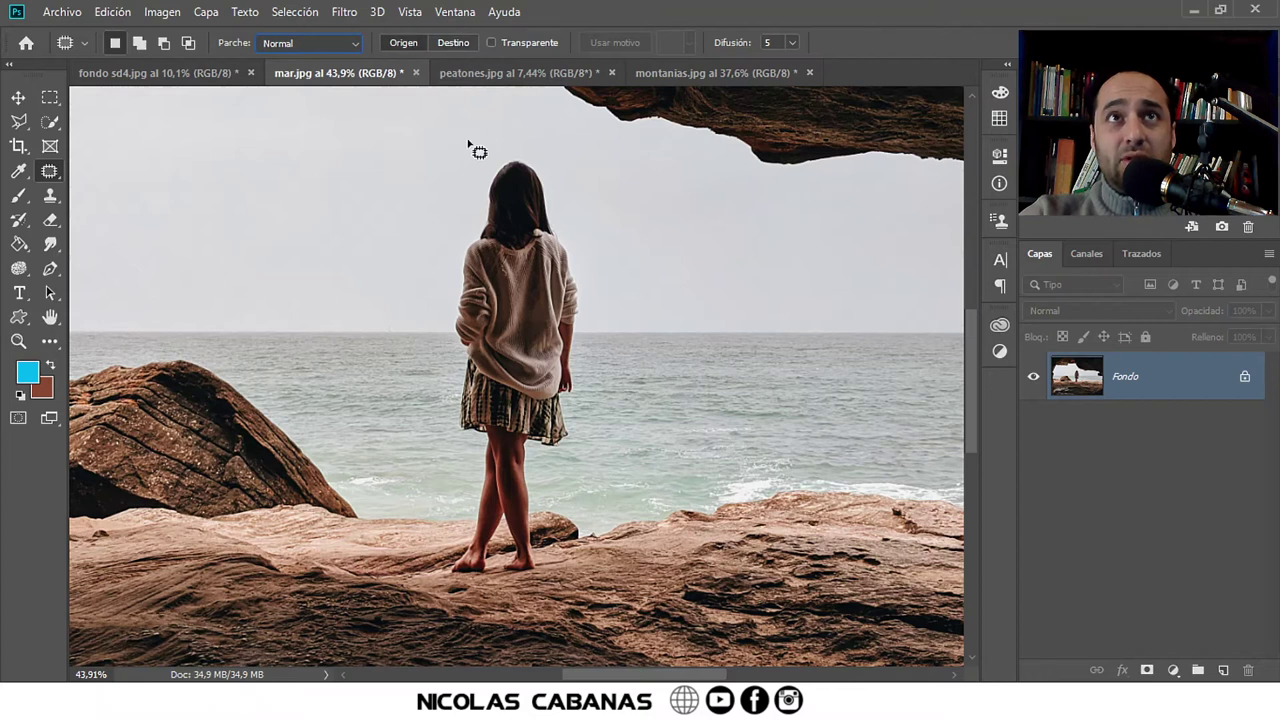
Draw a closed freehand Patch outline around the girl from her head to past her feet
drag(490, 172, 483, 198)
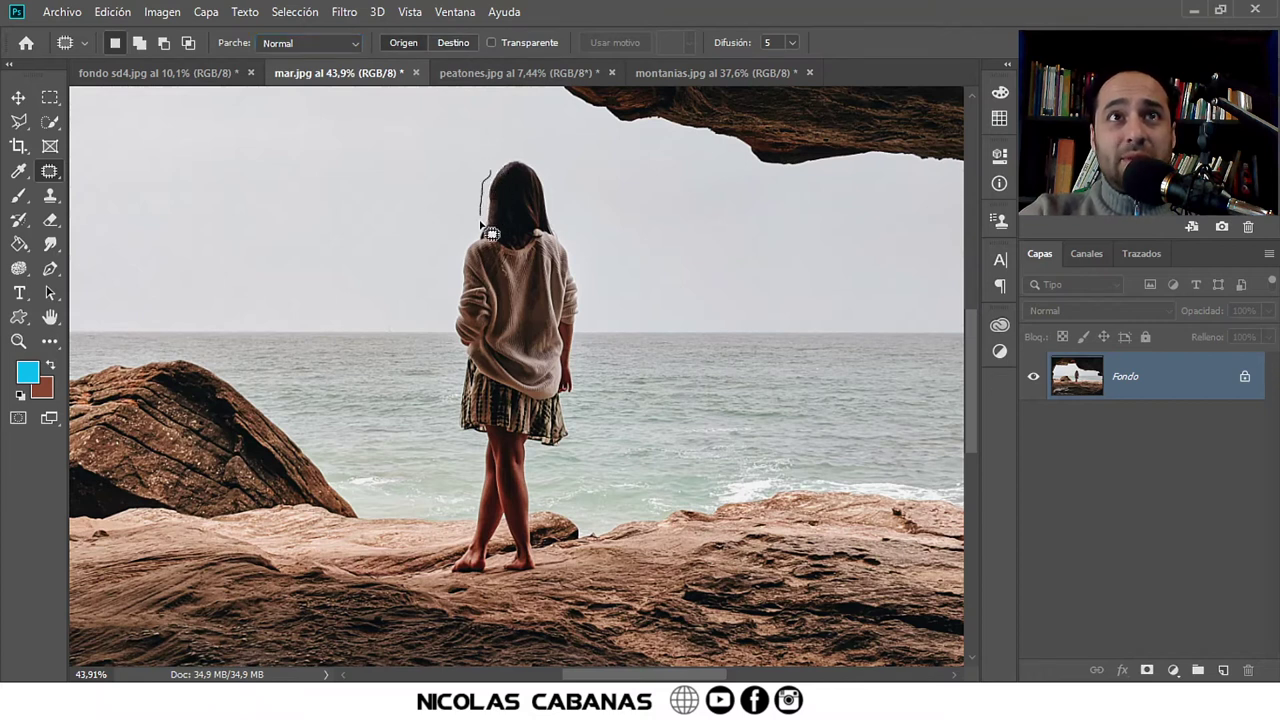
drag(475, 256, 460, 284)
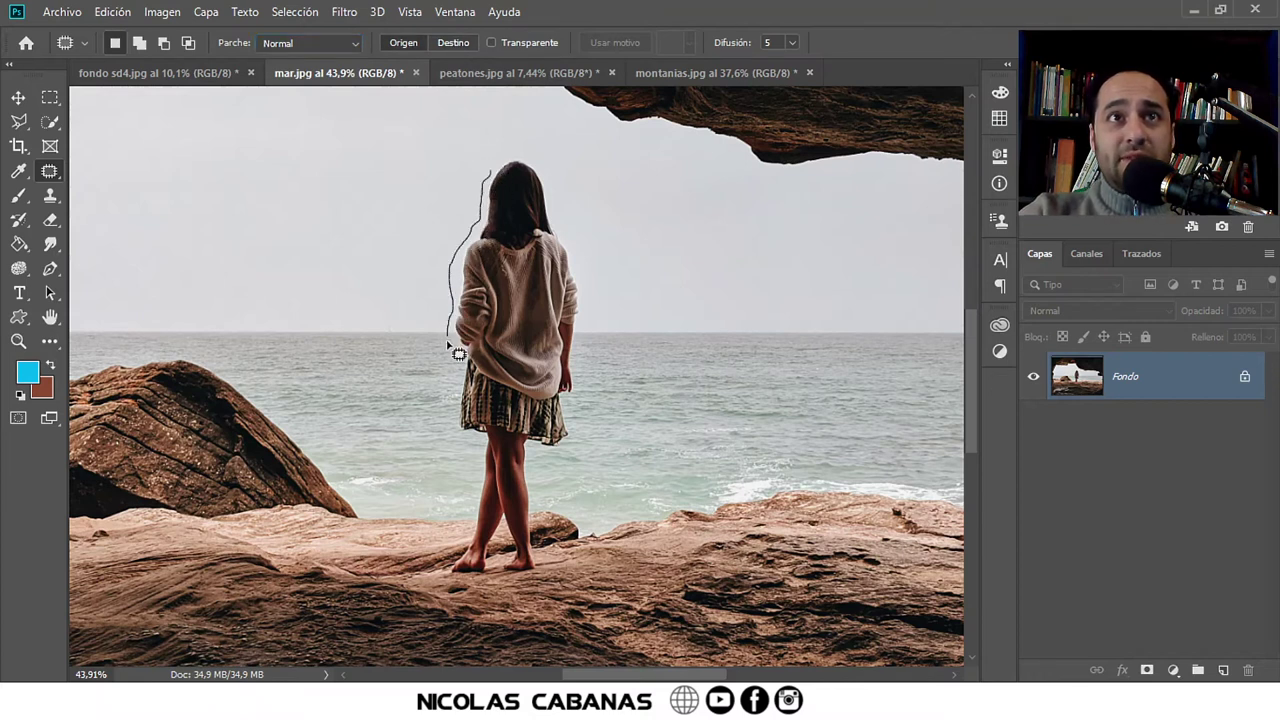
drag(479, 456, 473, 516)
mouse_move(462, 563)
mouse_down()
mouse_move(461, 588)
mouse_move(512, 563)
mouse_move(546, 590)
mouse_move(542, 537)
mouse_up()
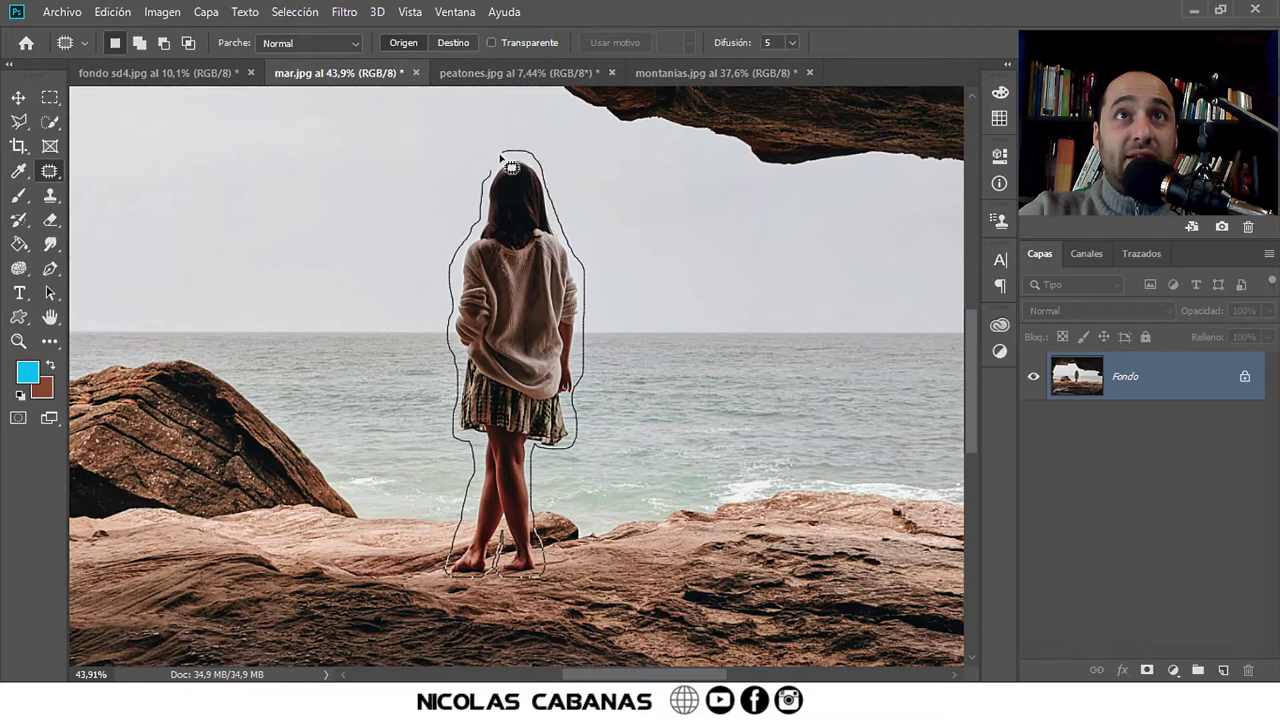
drag(499, 183, 496, 176)
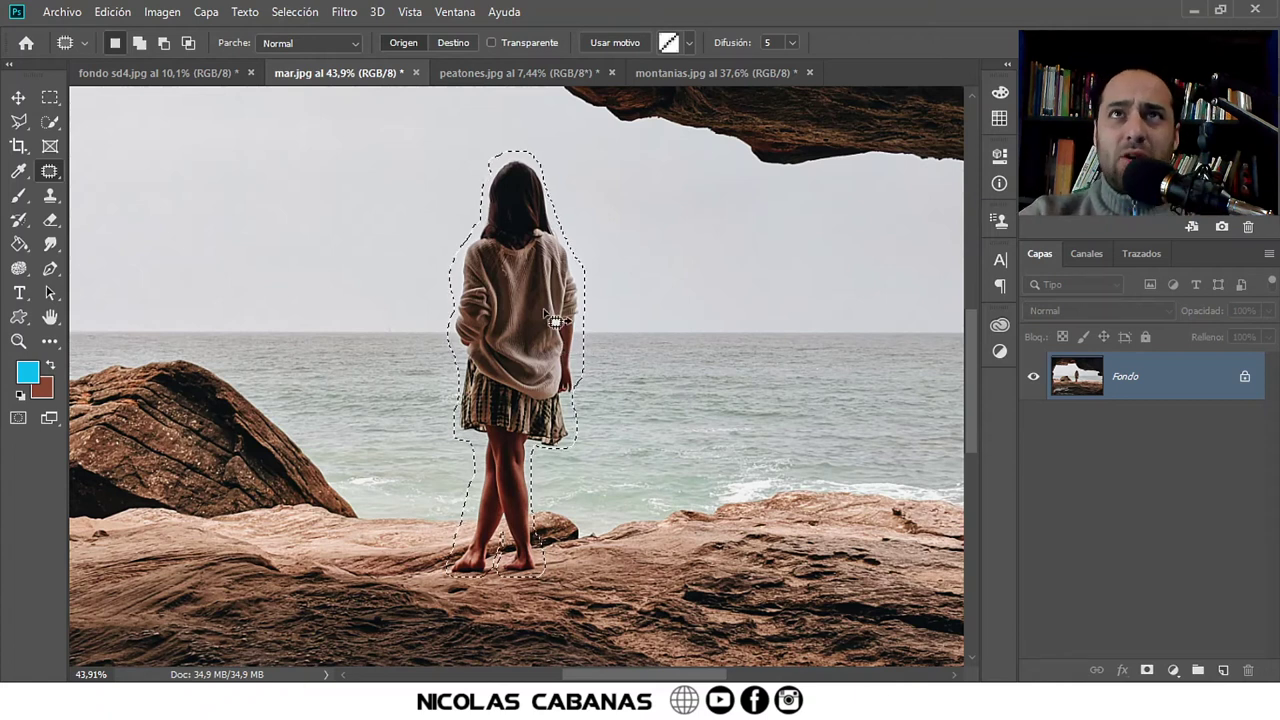
Drag the patch onto the open sea to the girl's right, then deselect
drag(548, 462, 434, 490)
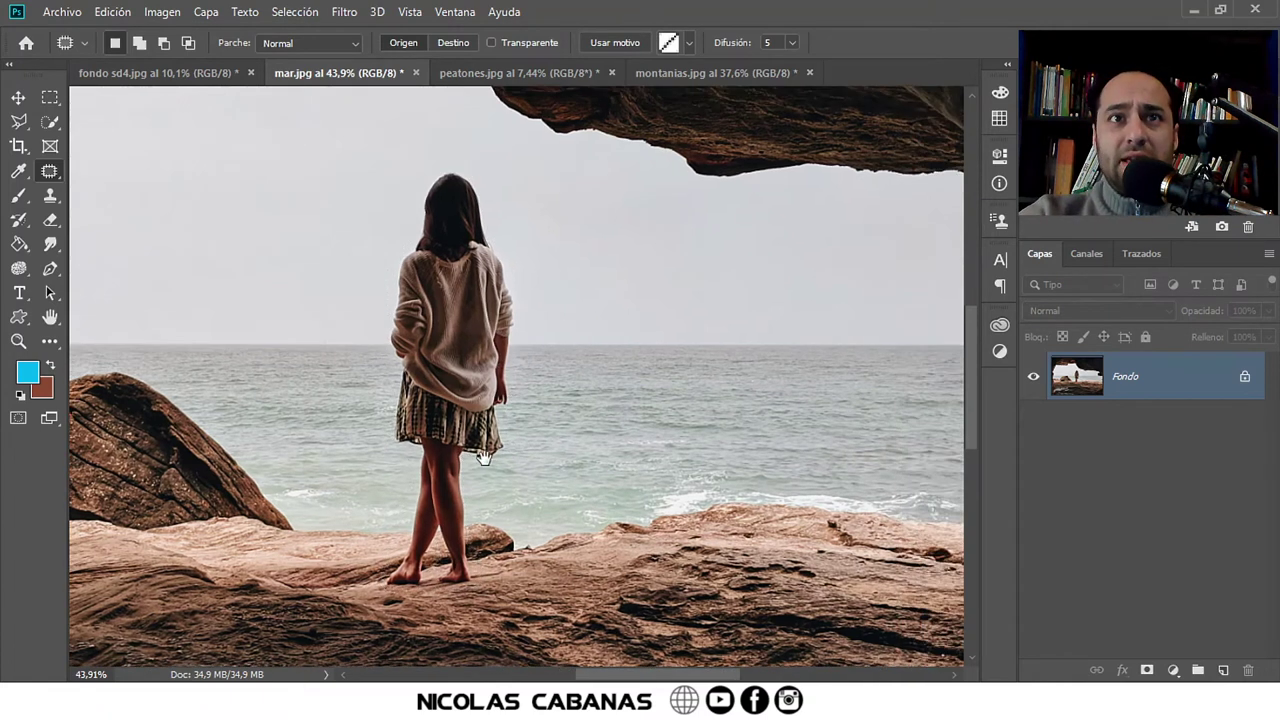
drag(430, 388, 577, 391)
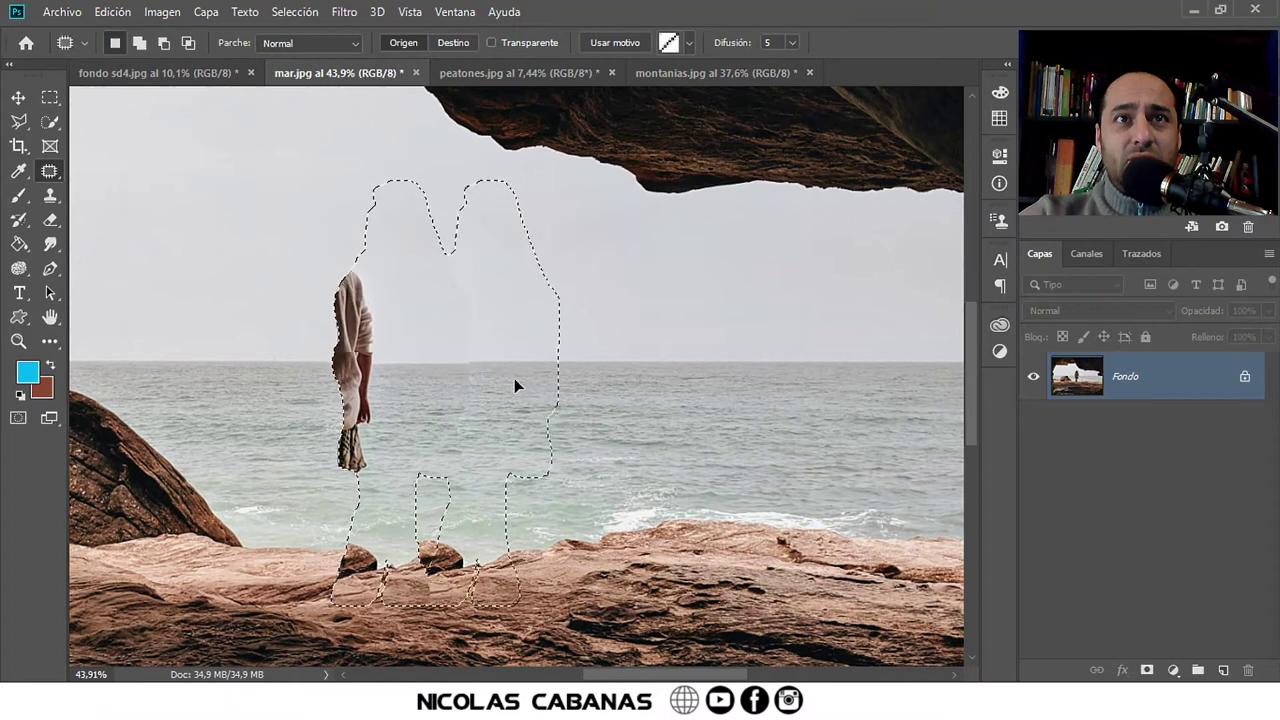
mouse_move(577, 391)
mouse_down()
mouse_move(557, 381)
mouse_move(590, 383)
mouse_up()
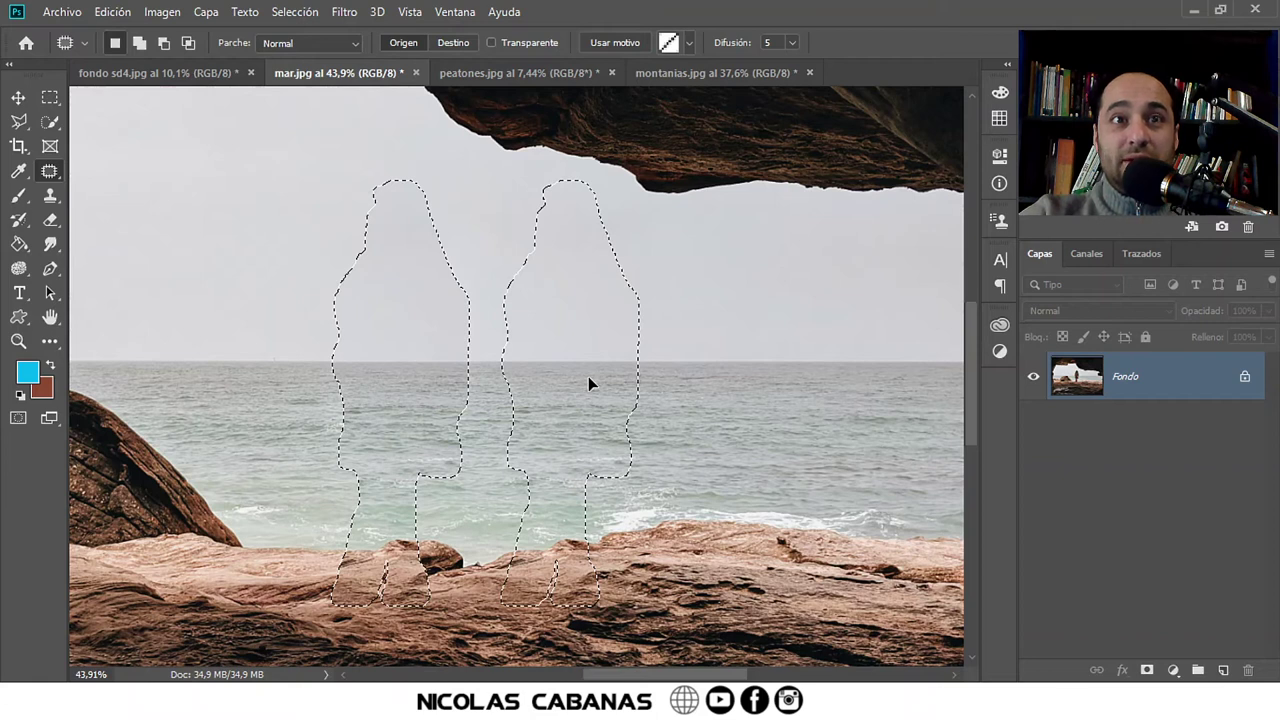
drag(588, 376, 588, 376)
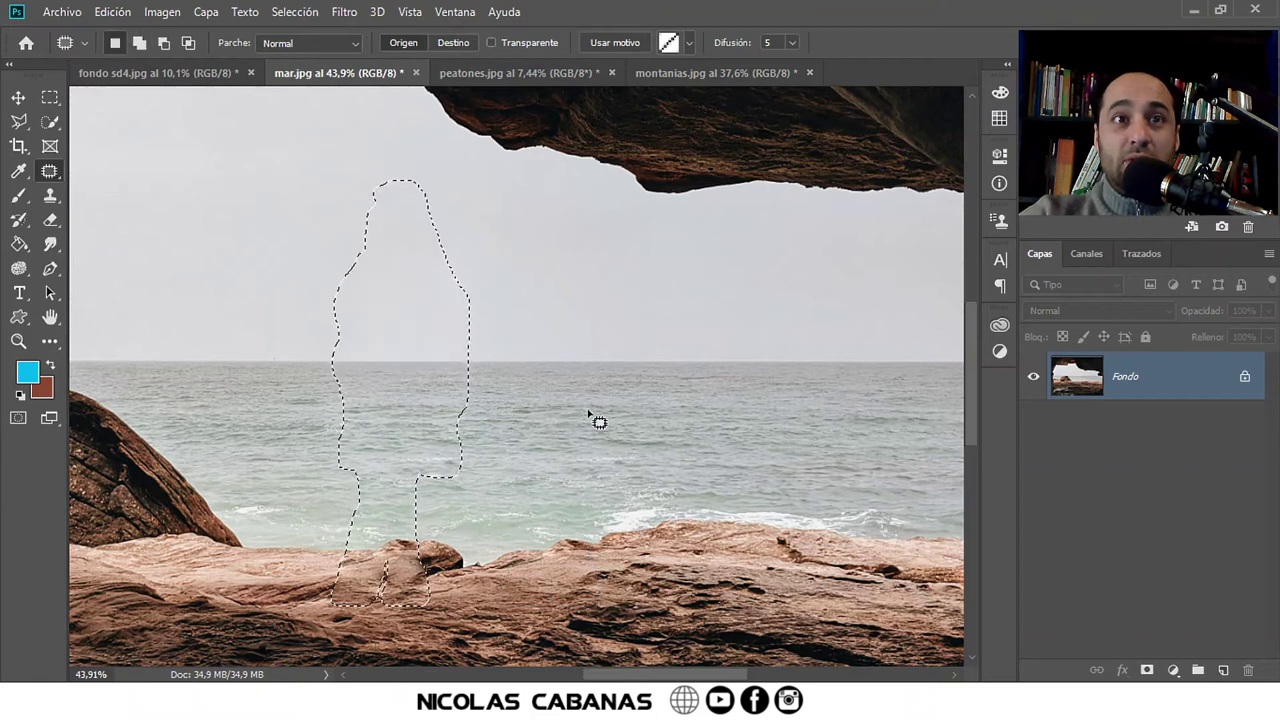
key(ctrl+d)
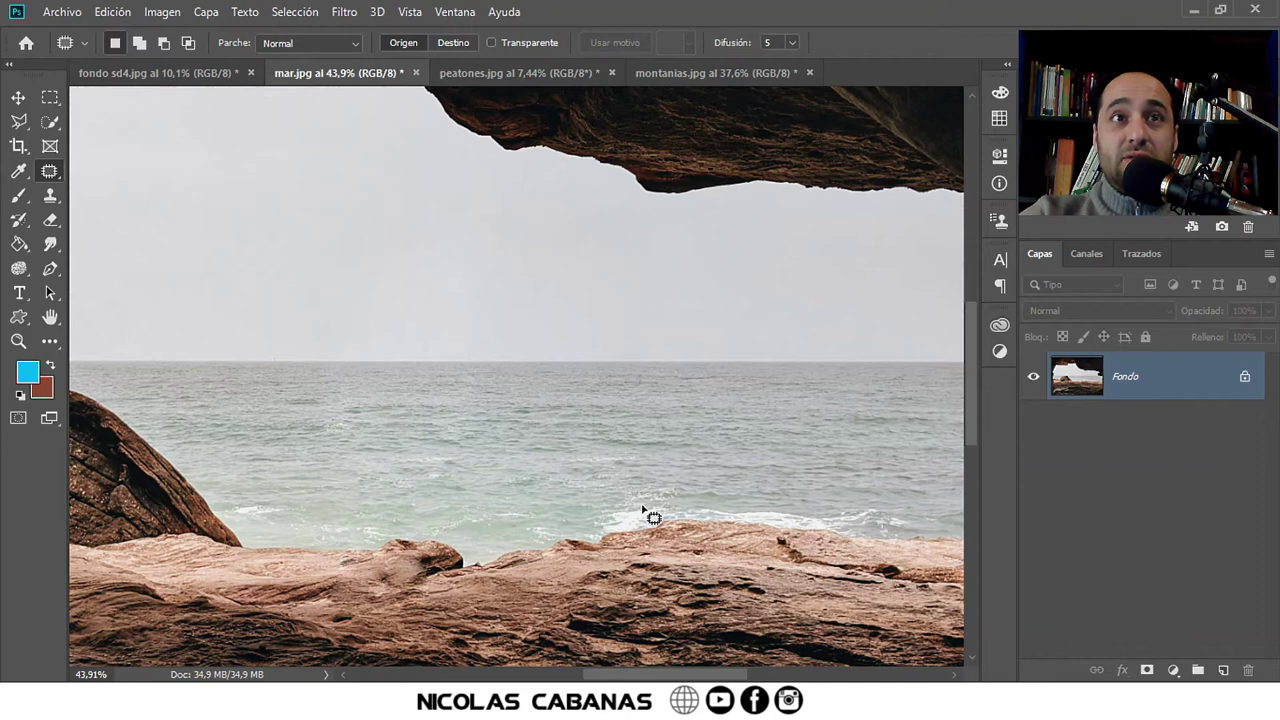
scroll(486, 474, left, 2)
scroll(486, 474, down, 1)
Zoom in and patch a small uneven water spot with sea from its left
key(z)
drag(456, 491, 514, 482)
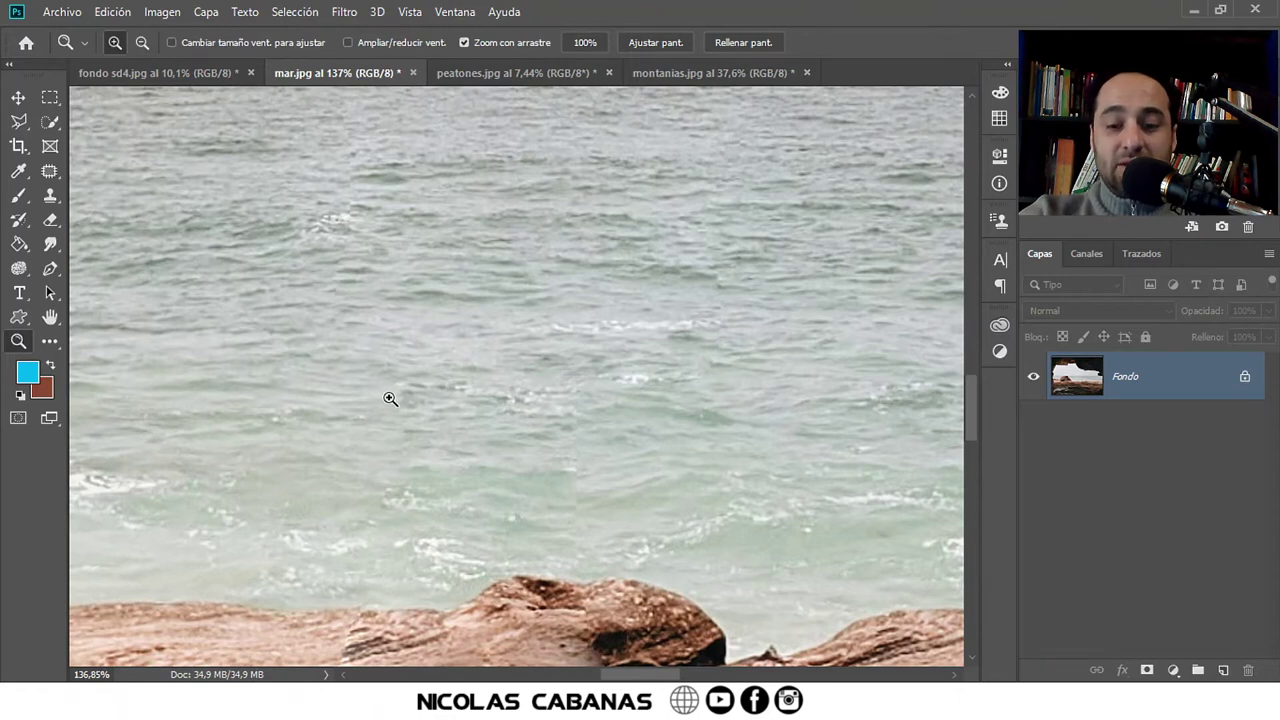
key(j)
drag(379, 371, 406, 406)
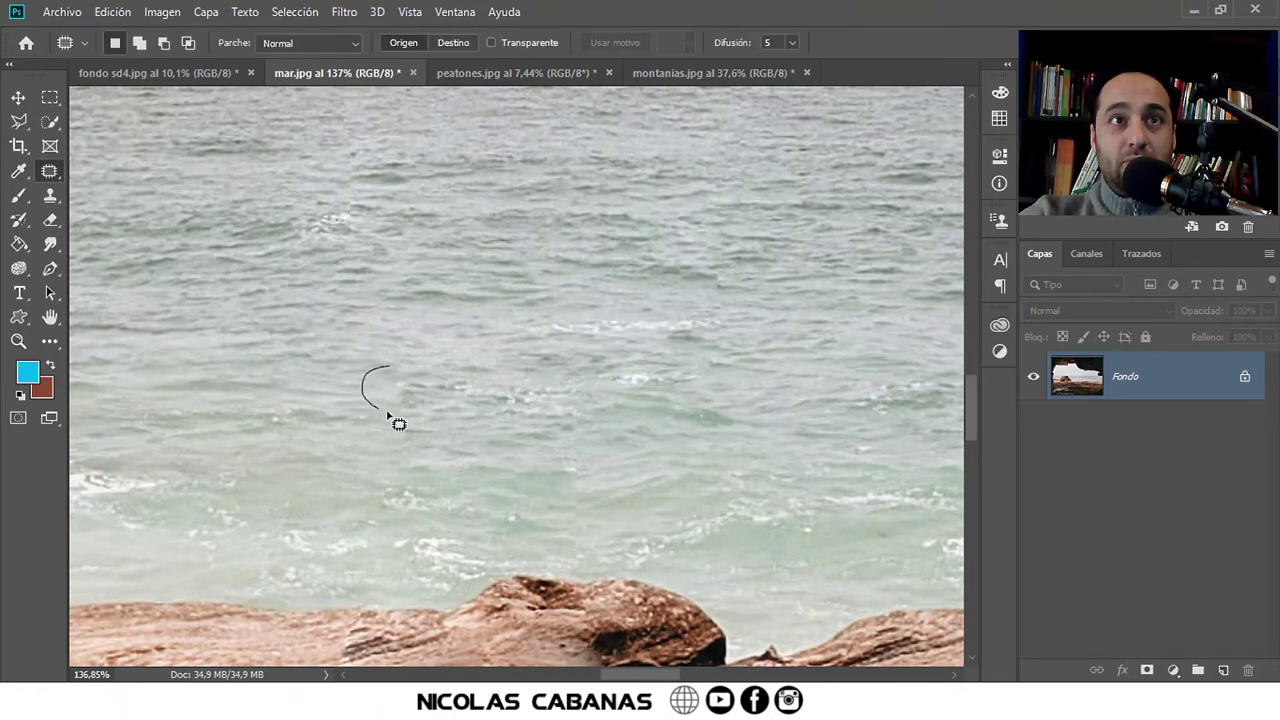
drag(316, 399, 246, 391)
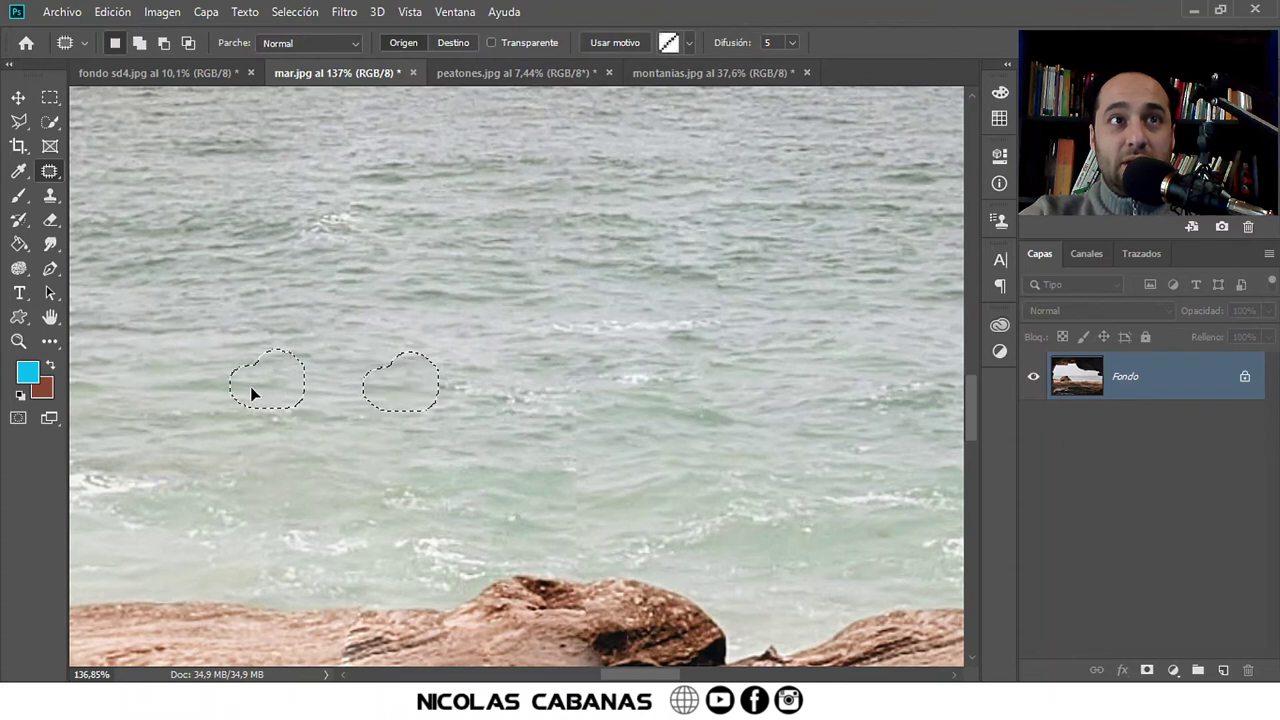
key(ctrl+d)
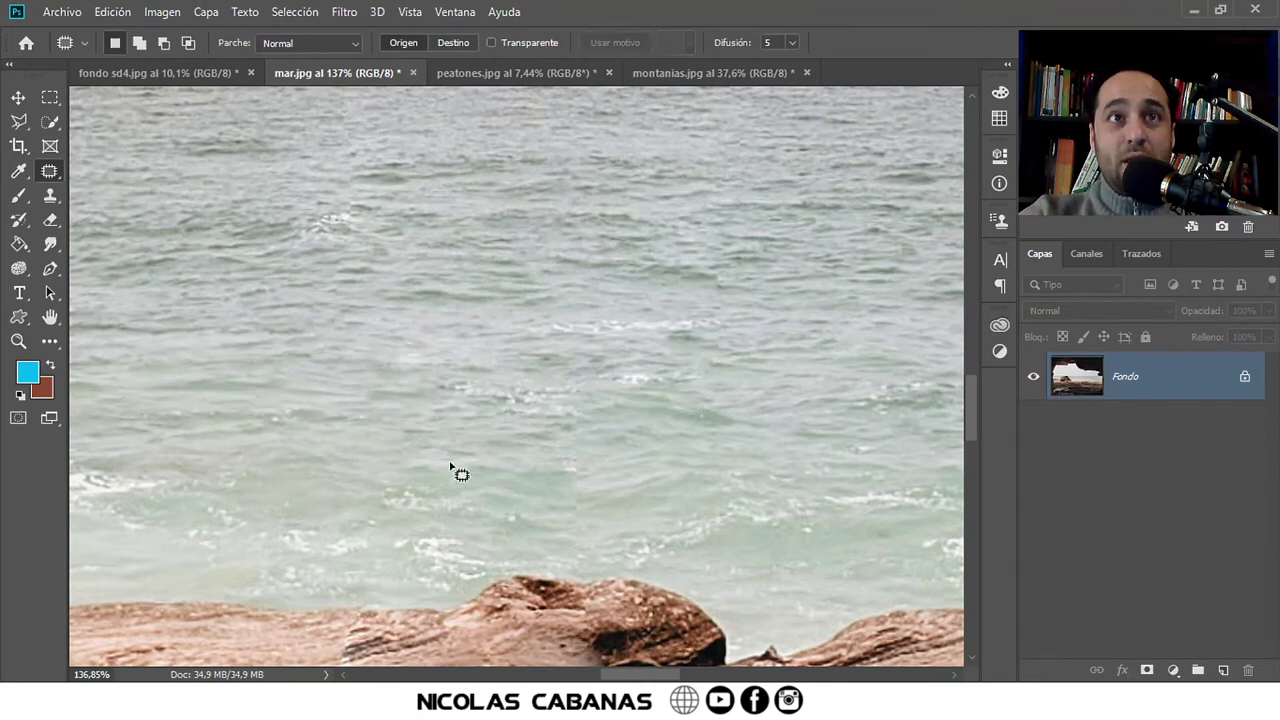
drag(471, 534, 457, 400)
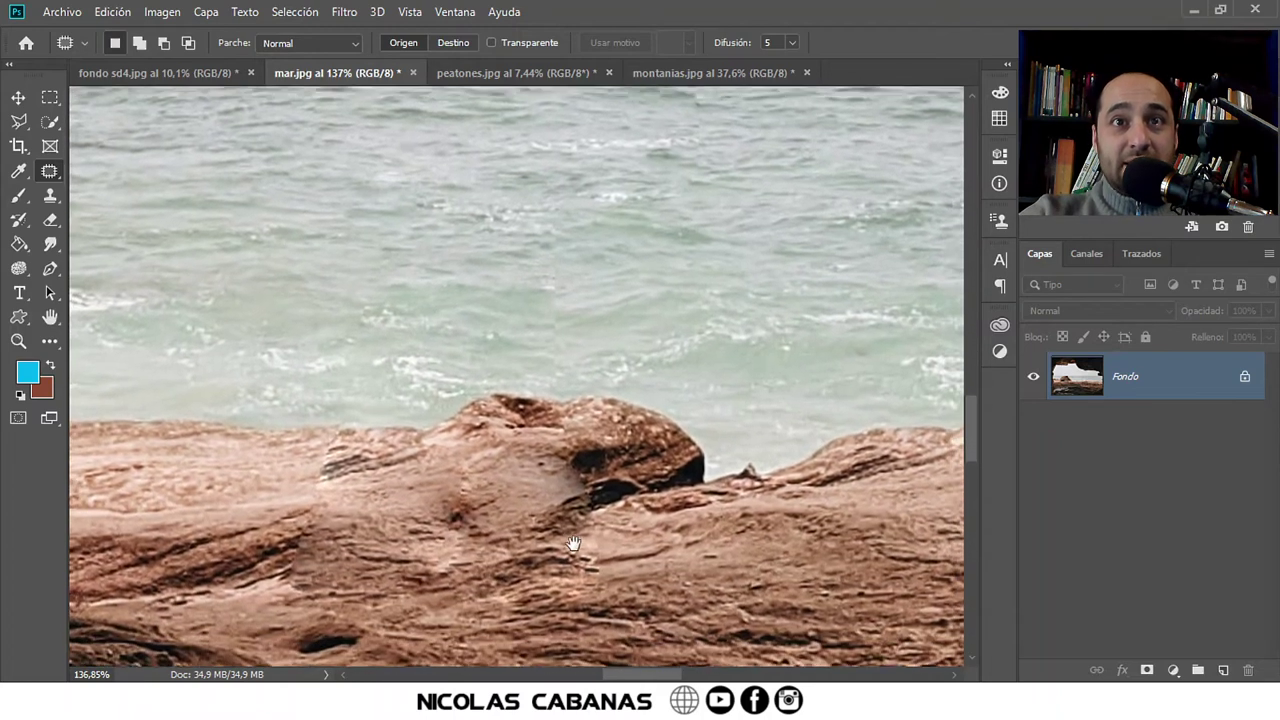
Patch the long rock seam with clean rock texture sampled nearby
scroll(606, 530, up, 2)
scroll(600, 485, up, 1)
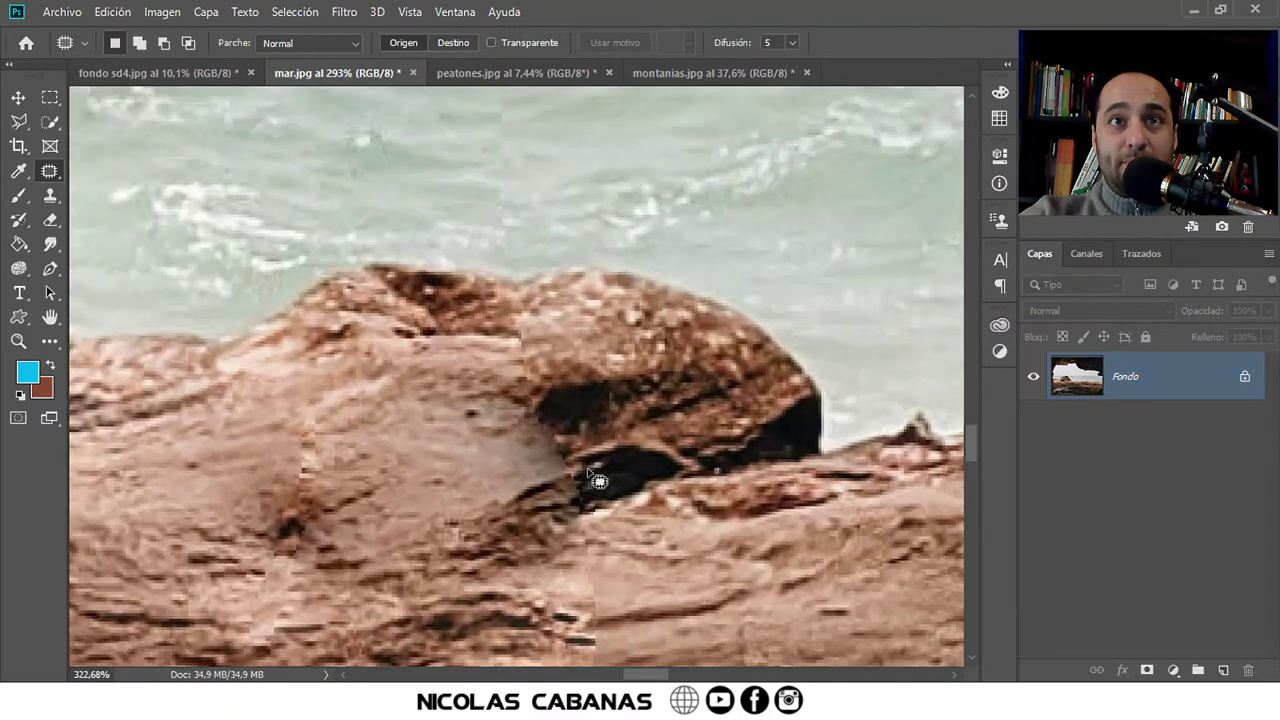
scroll(590, 470, up, 2)
scroll(586, 465, down, 2)
scroll(600, 480, down, 1)
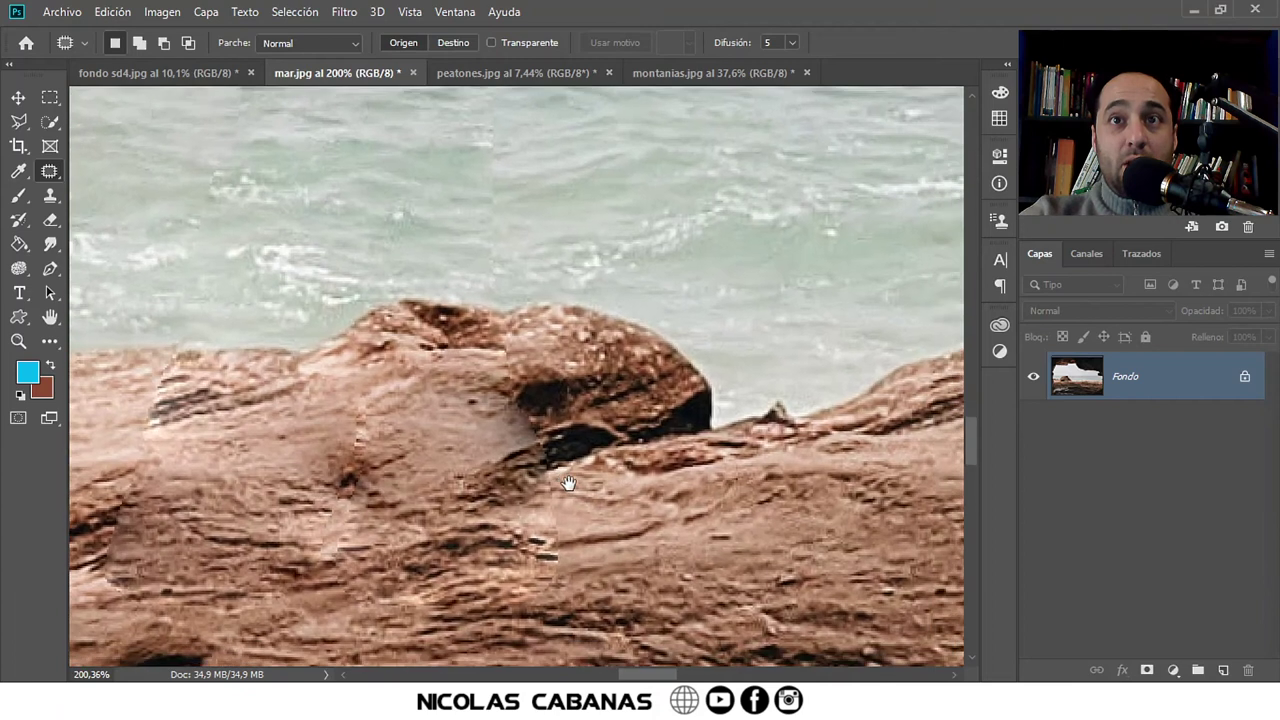
drag(645, 490, 508, 463)
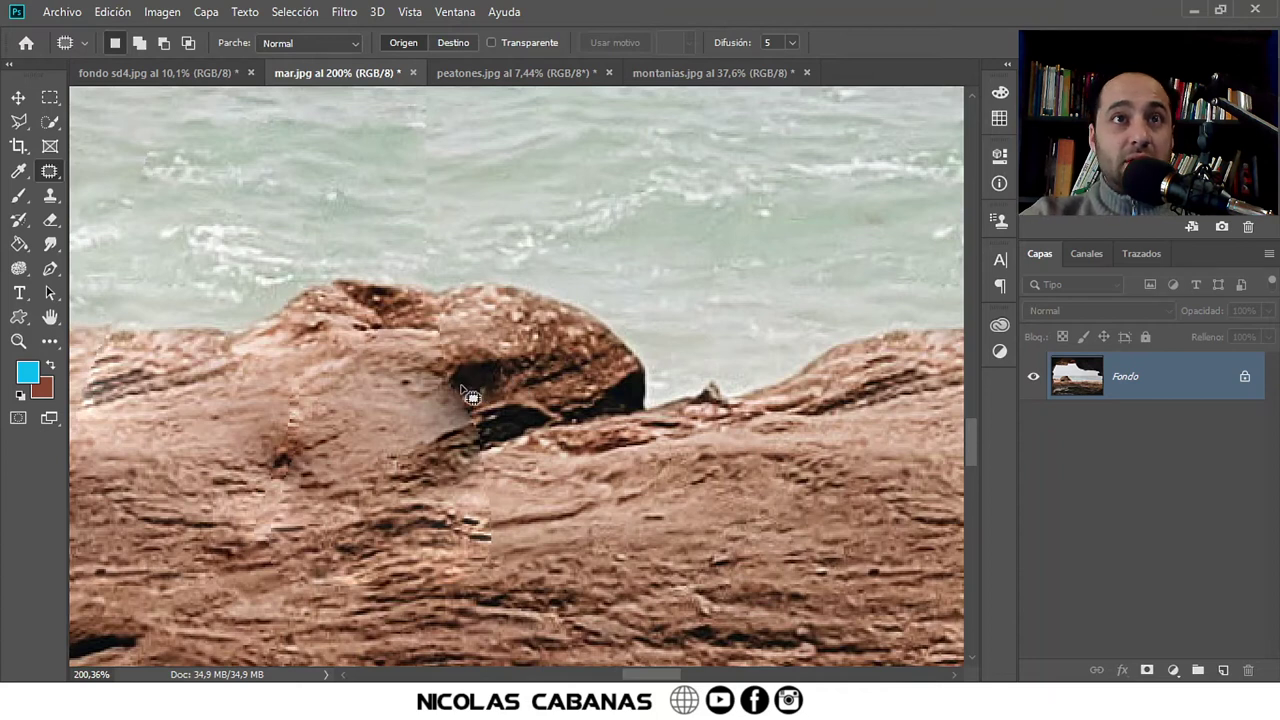
mouse_move(448, 313)
mouse_down()
mouse_move(458, 334)
mouse_move(460, 317)
mouse_up()
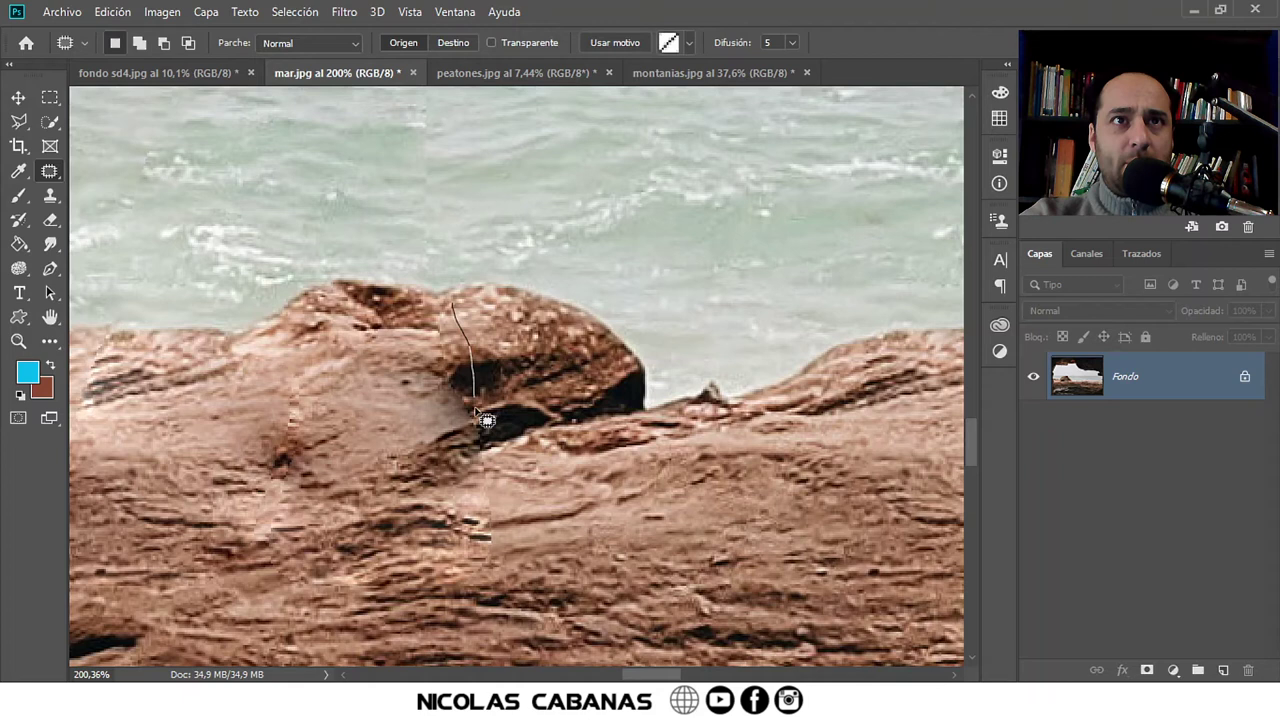
mouse_move(500, 466)
mouse_down()
mouse_move(492, 512)
mouse_move(466, 514)
mouse_up()
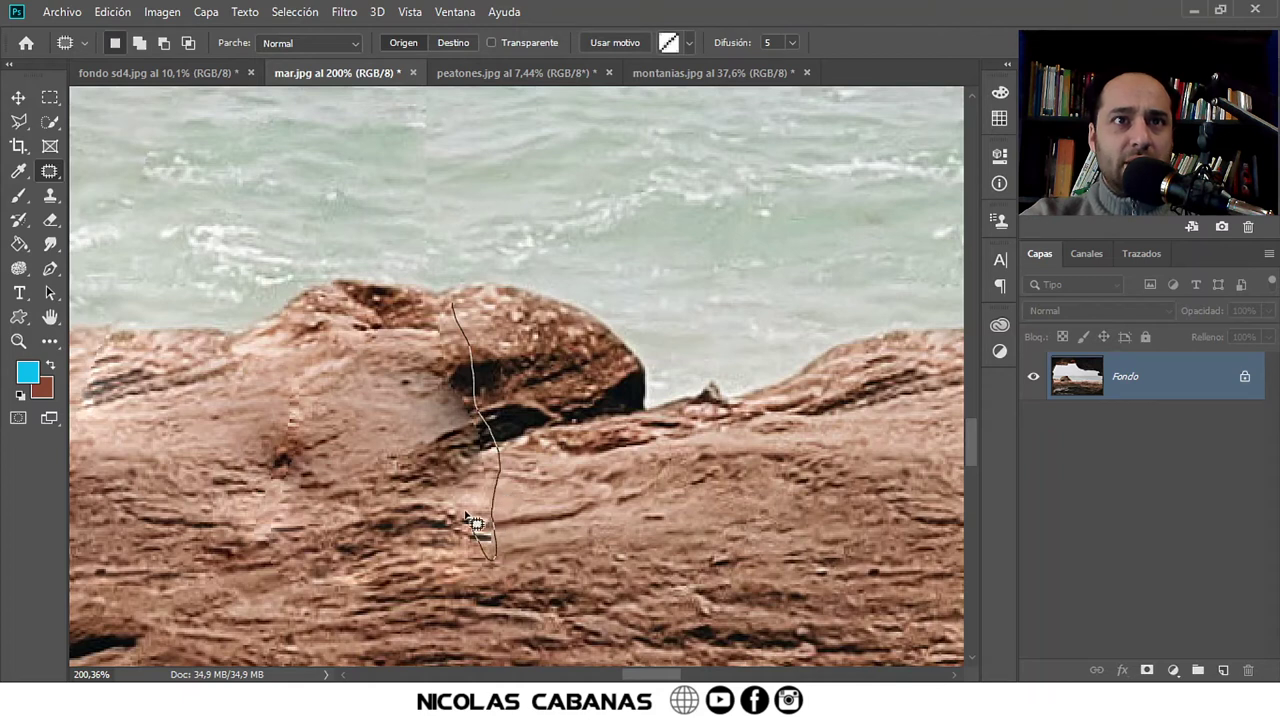
drag(496, 555, 462, 561)
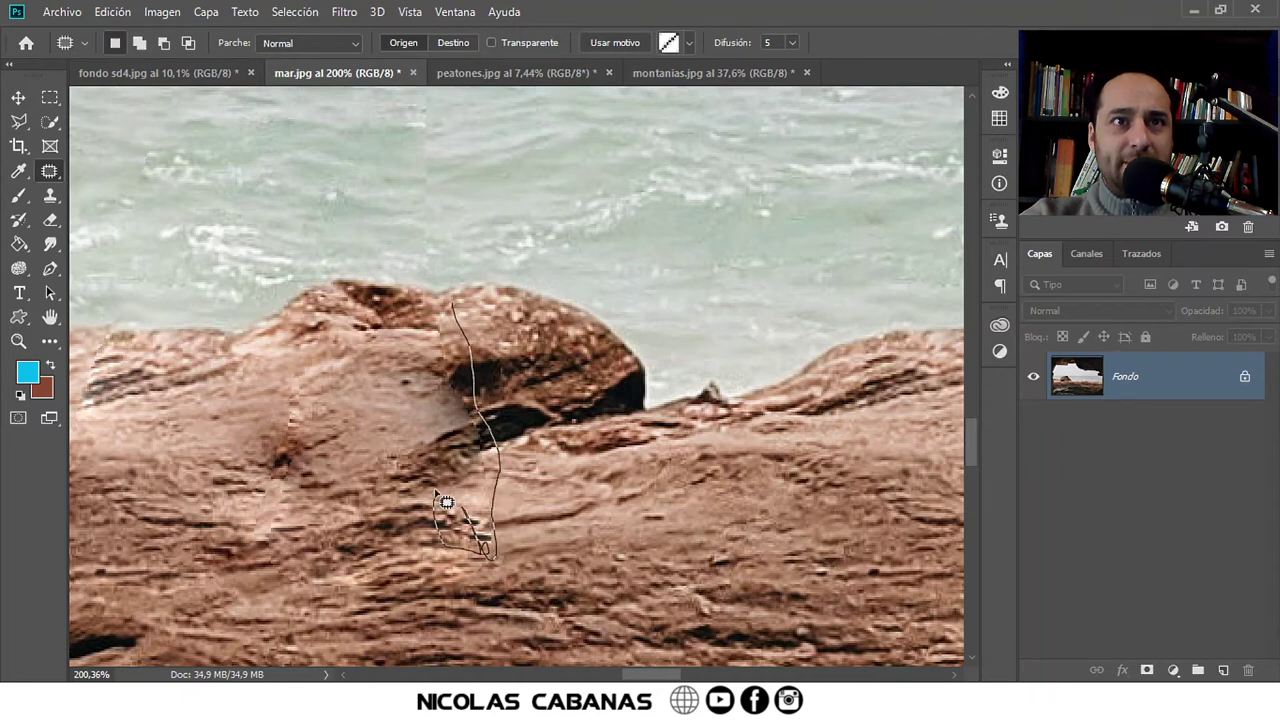
drag(425, 491, 507, 427)
scroll(508, 427, down, 3)
mouse_move(470, 480)
mouse_down()
mouse_move(749, 518)
mouse_move(598, 595)
mouse_move(600, 609)
mouse_up()
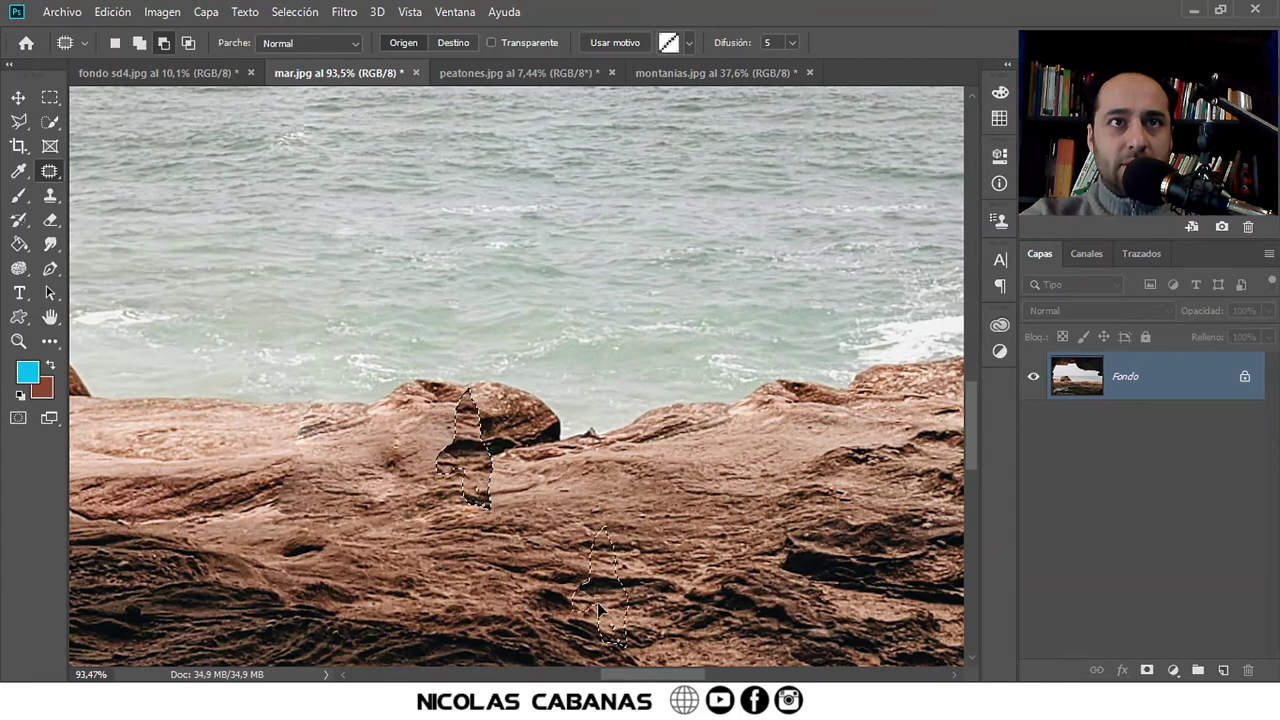
mouse_move(600, 610)
mouse_down()
mouse_move(378, 552)
mouse_move(282, 572)
mouse_up()
key(ctrl+d)
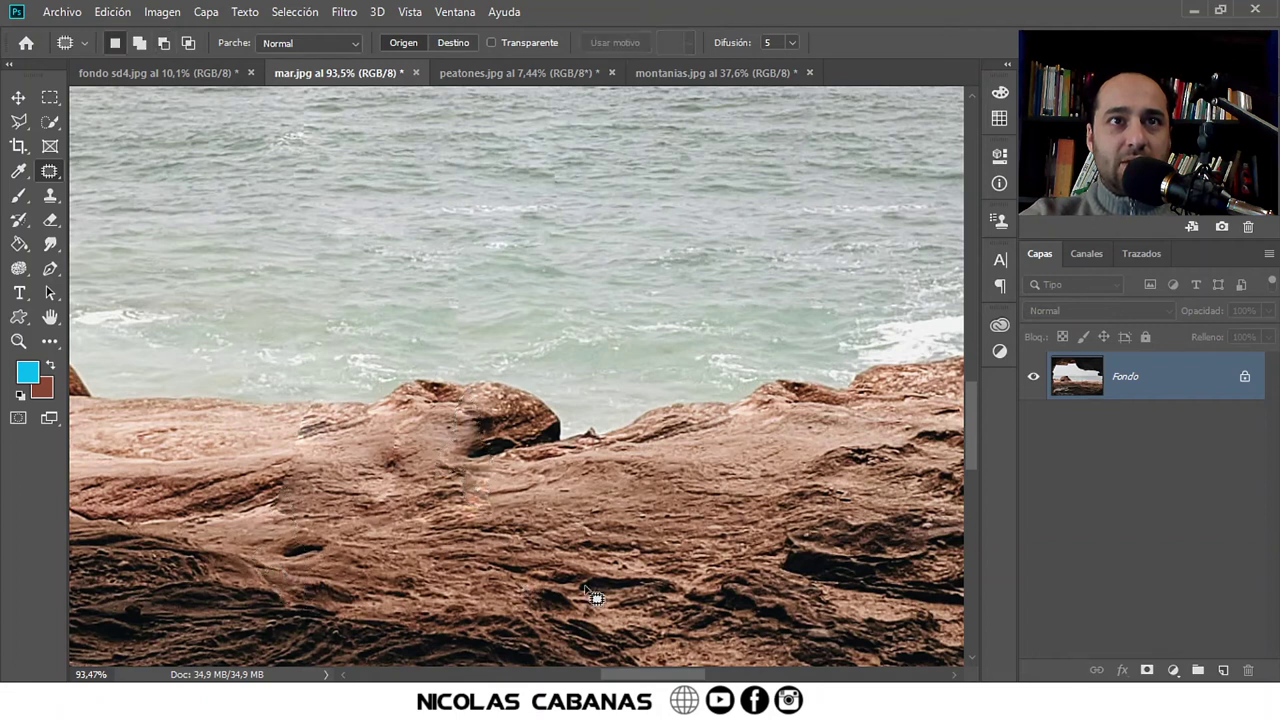
Patch the dark spots on the rock with nearby clean rock texture
scroll(493, 457, up, 3)
scroll(470, 440, up, 2)
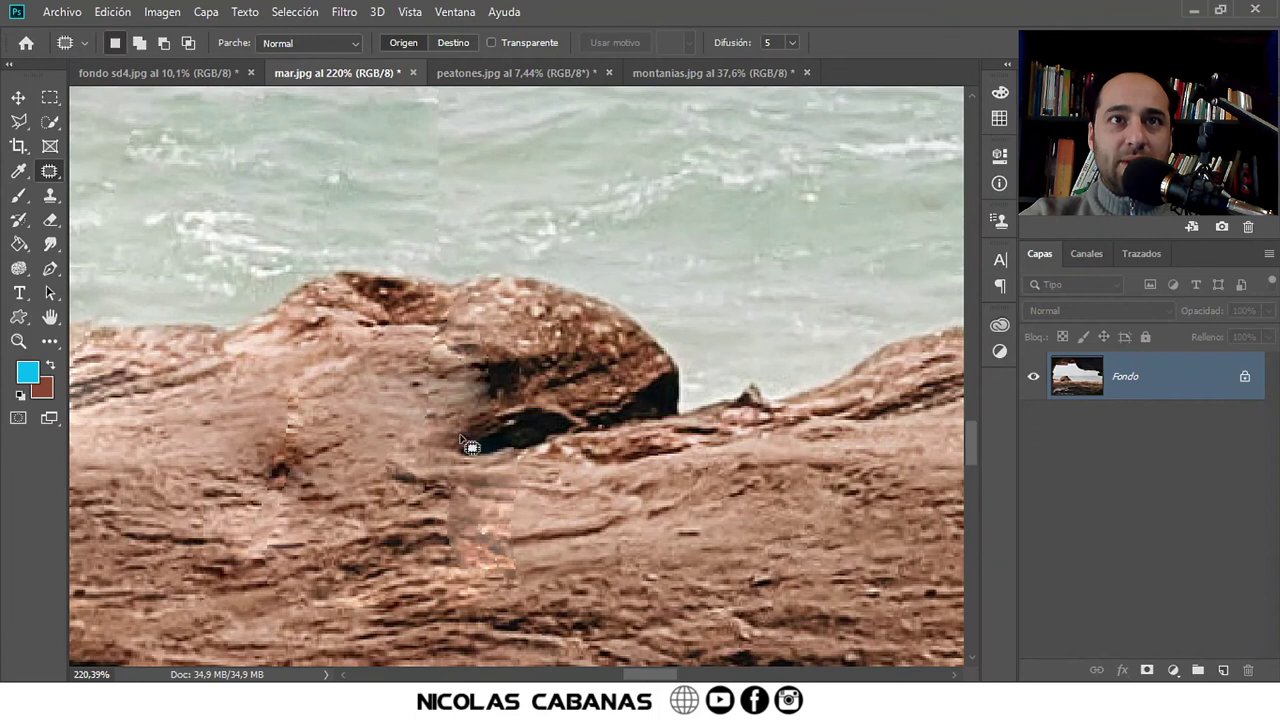
scroll(520, 440, up, 1)
drag(478, 414, 461, 407)
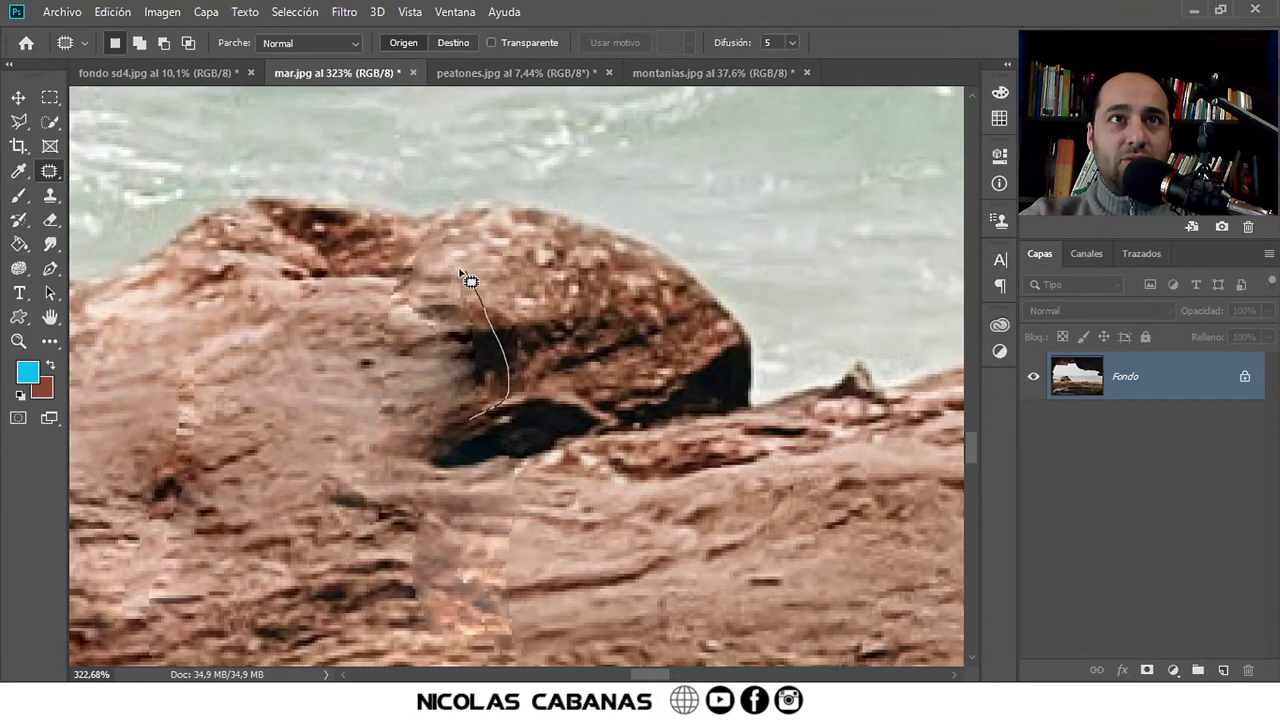
drag(545, 330, 680, 400)
key(ctrl+d)
mouse_move(449, 360)
mouse_down()
mouse_move(490, 376)
mouse_move(350, 384)
mouse_up()
key(ctrl+d)
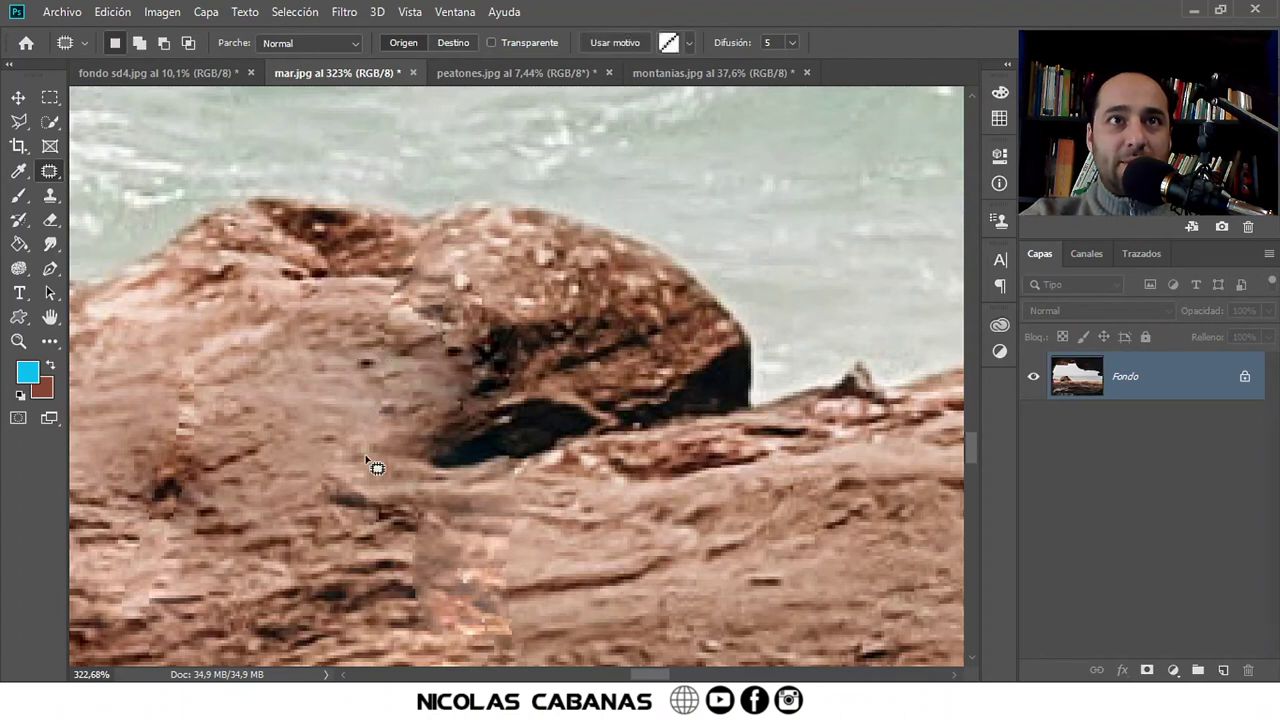
drag(395, 299, 400, 292)
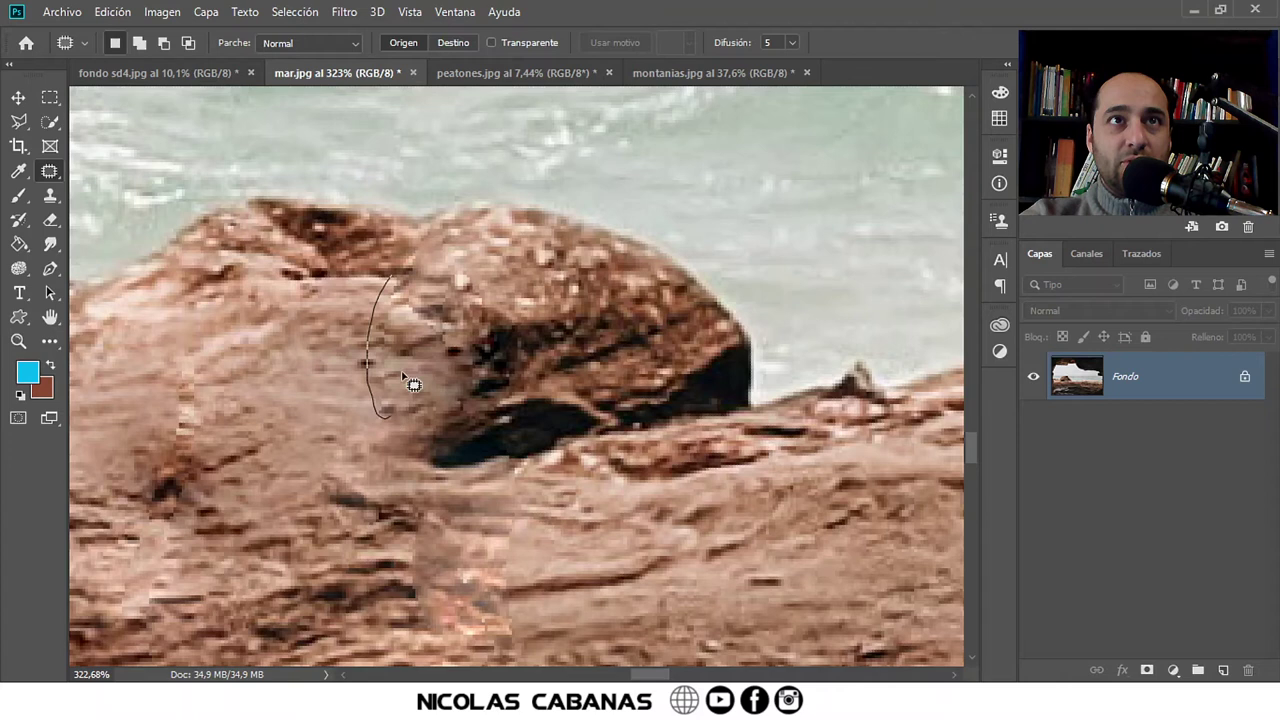
Blend the tall rock seam and two small spots with clean rock texture
mouse_move(380, 343)
mouse_down()
mouse_move(299, 404)
mouse_move(320, 380)
mouse_up()
drag(395, 272, 410, 272)
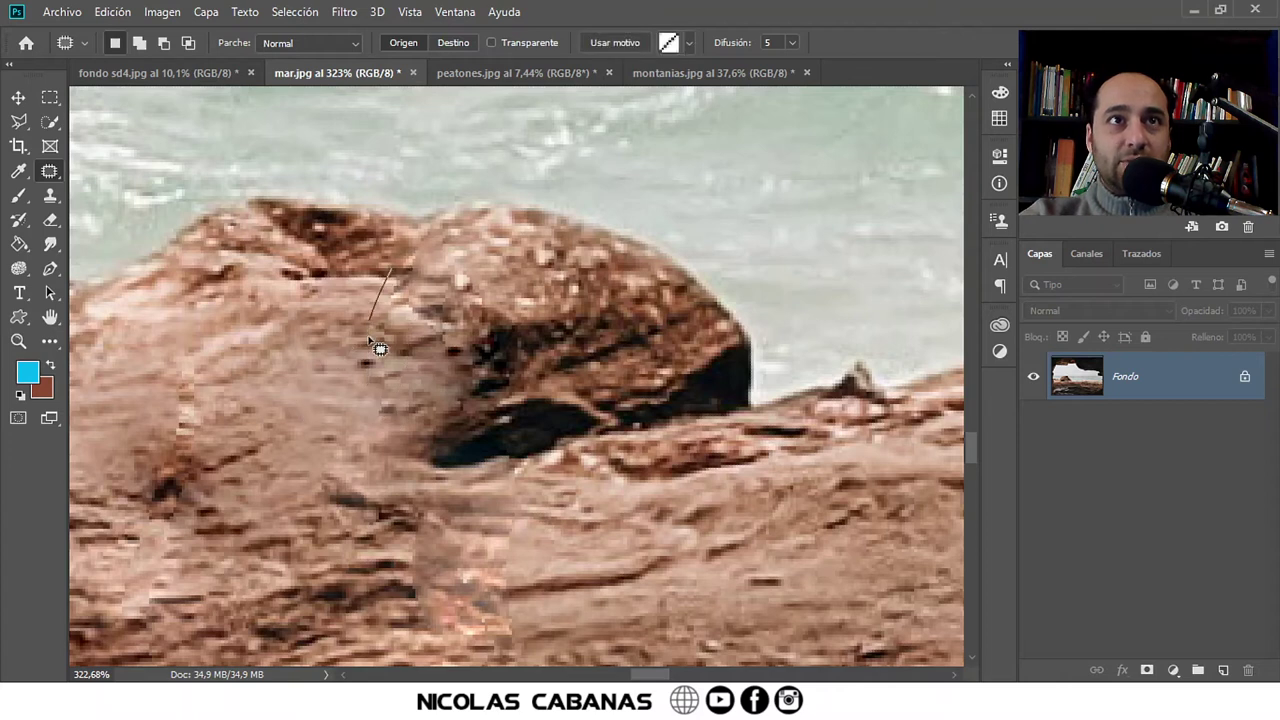
drag(366, 366, 331, 428)
key(ctrl+d)
drag(400, 390, 294, 402)
key(ctrl+d)
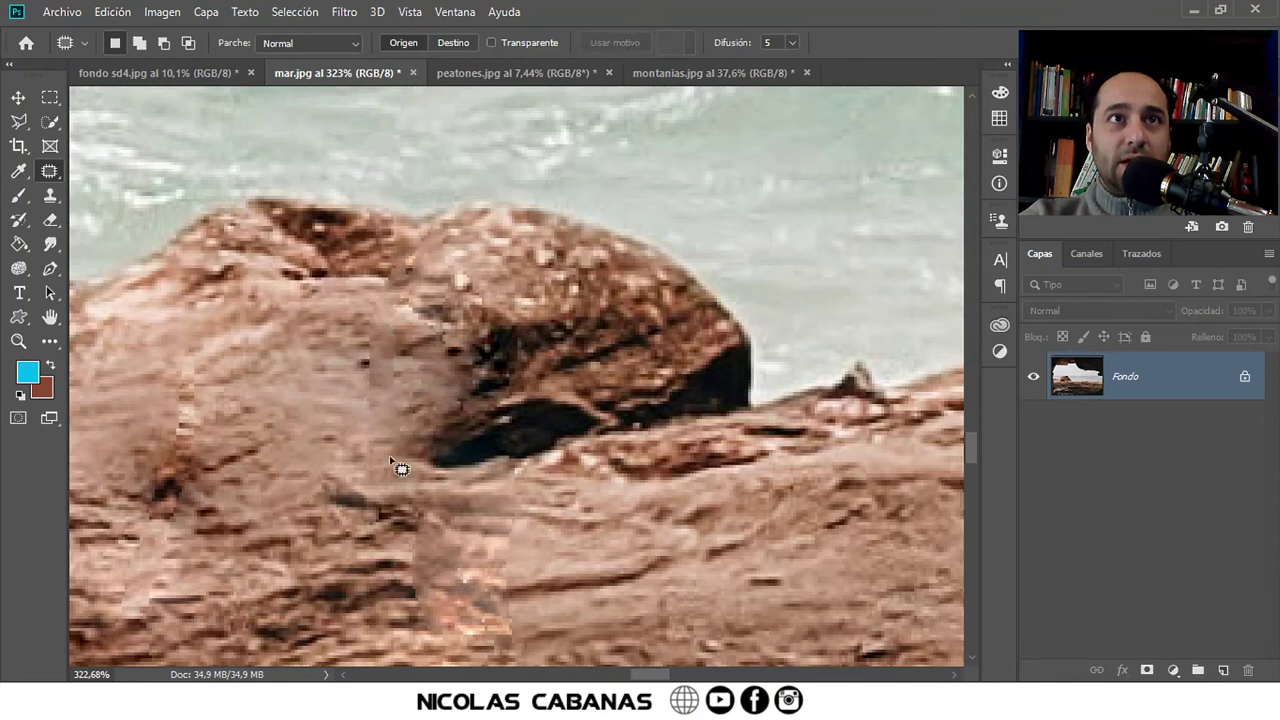
mouse_move(366, 349)
mouse_down()
mouse_move(312, 392)
mouse_move(316, 454)
mouse_up()
key(ctrl+d)
drag(409, 354, 400, 380)
key(ctrl+d)
Patch a thin strip and small spots on the upper rock, then zoom out
scroll(397, 334, up, 1)
scroll(400, 297, up, 1)
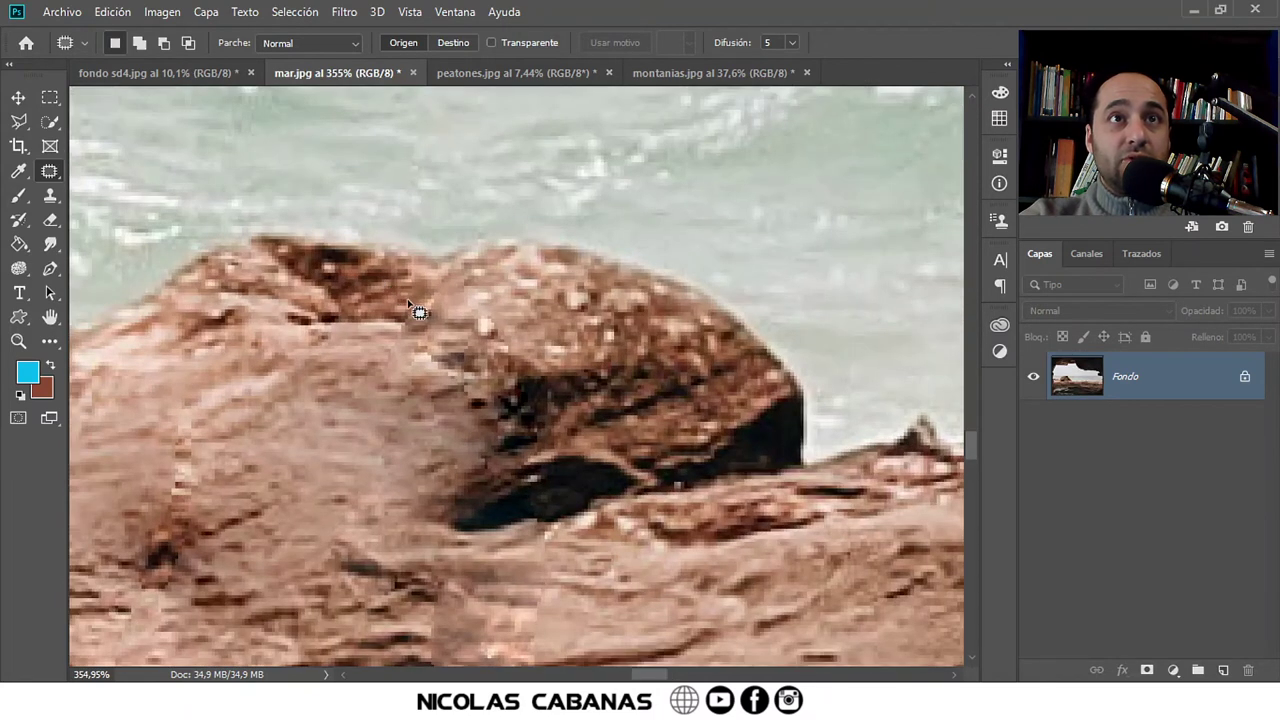
mouse_move(450, 292)
mouse_down()
mouse_move(416, 328)
mouse_move(410, 432)
mouse_up()
click(590, 282)
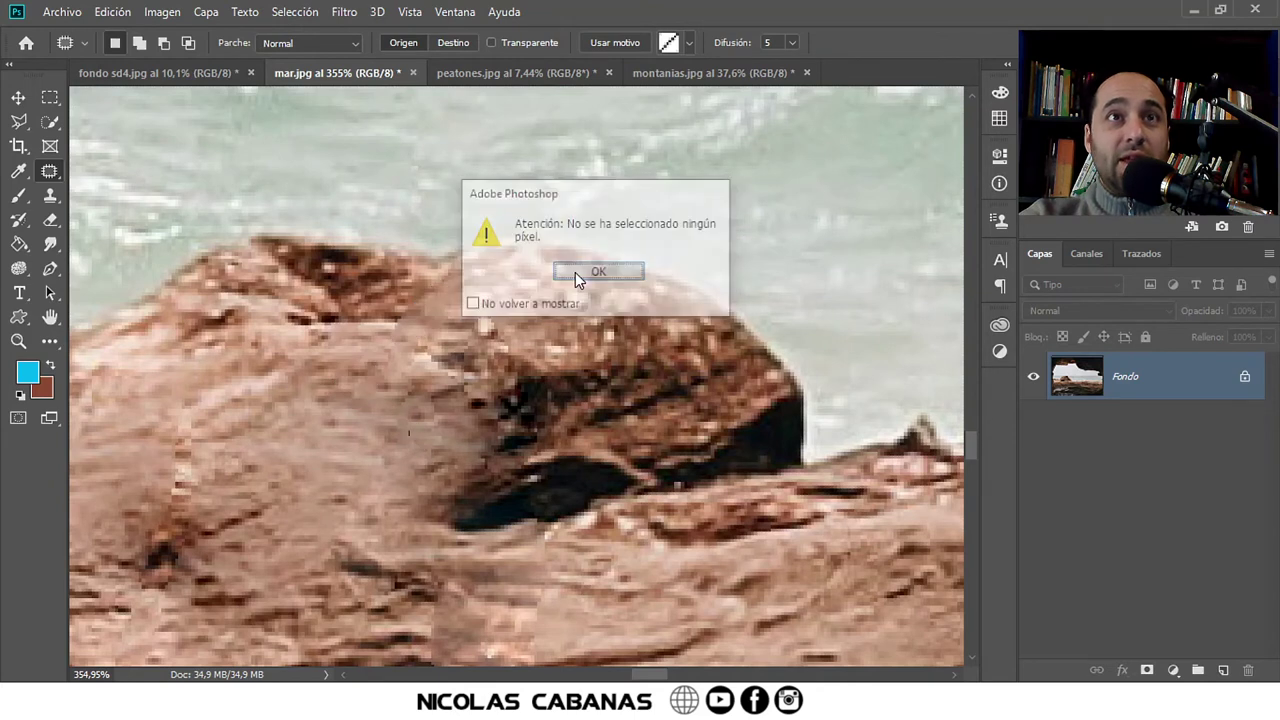
drag(408, 327, 371, 330)
click(381, 325)
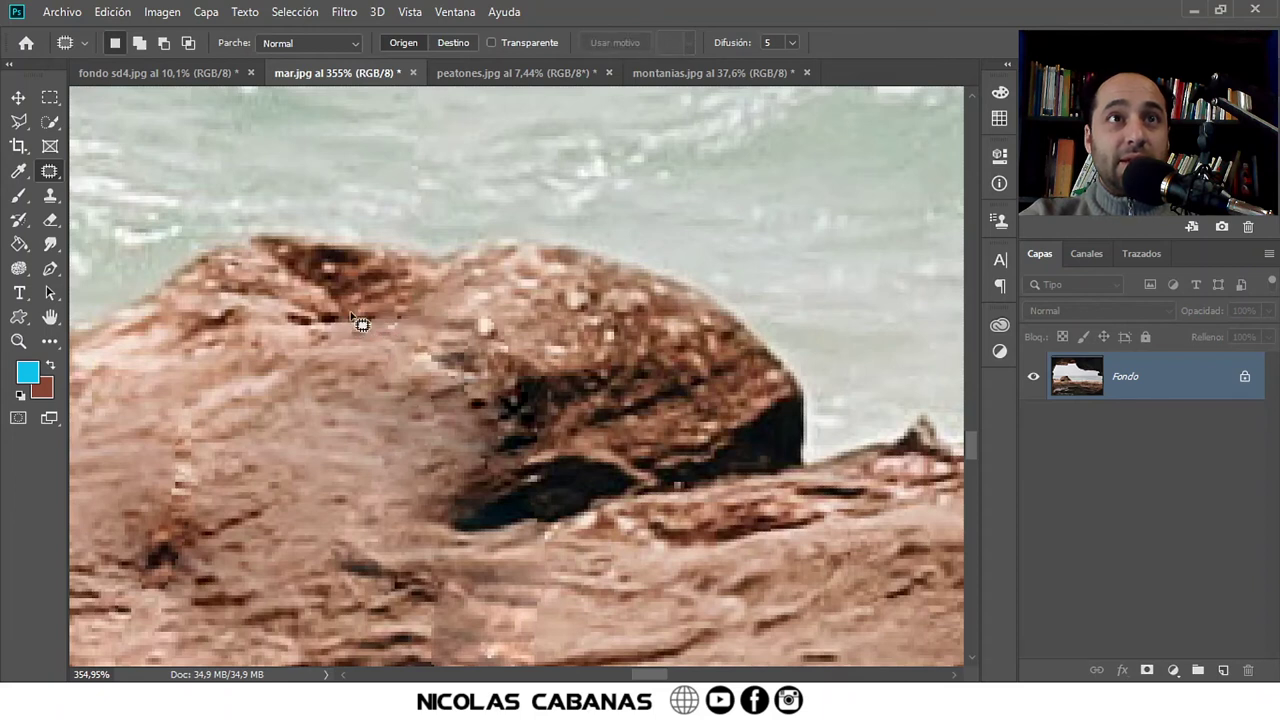
drag(378, 314, 370, 318)
drag(368, 318, 496, 368)
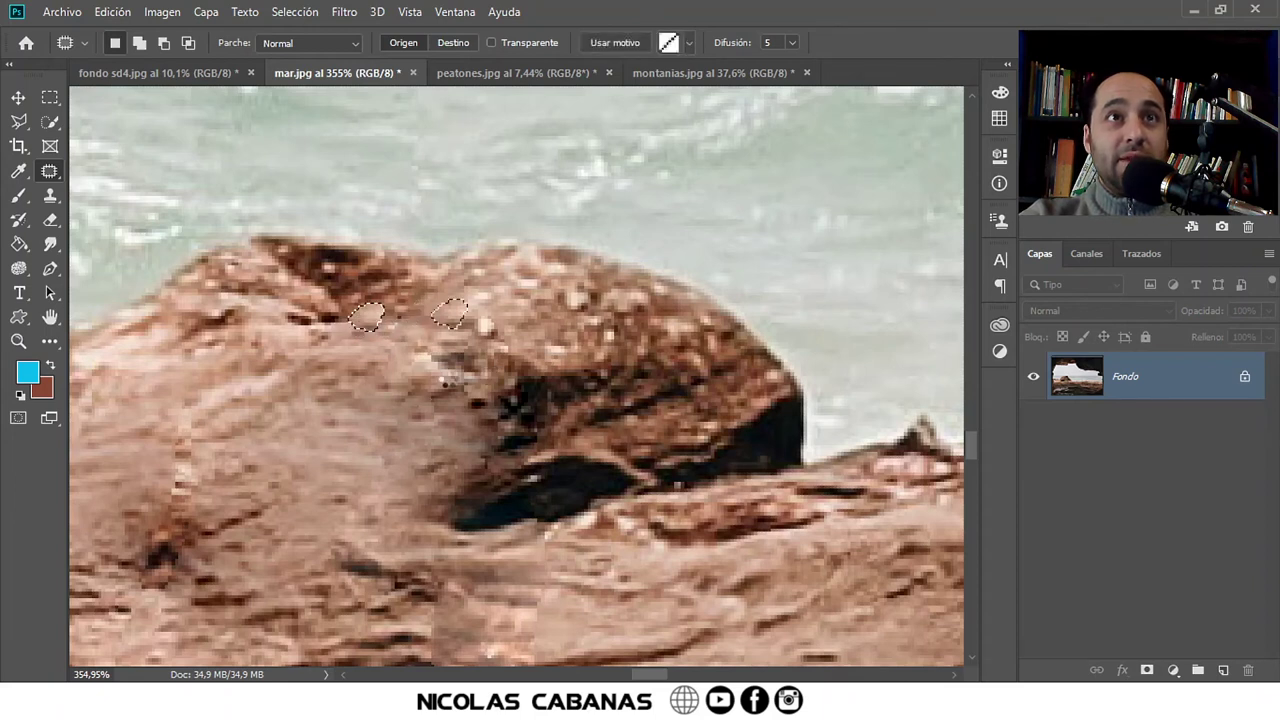
key(ctrl+d)
key(z)
mouse_move(380, 363)
mouse_down()
mouse_move(333, 385)
mouse_move(391, 434)
mouse_up()
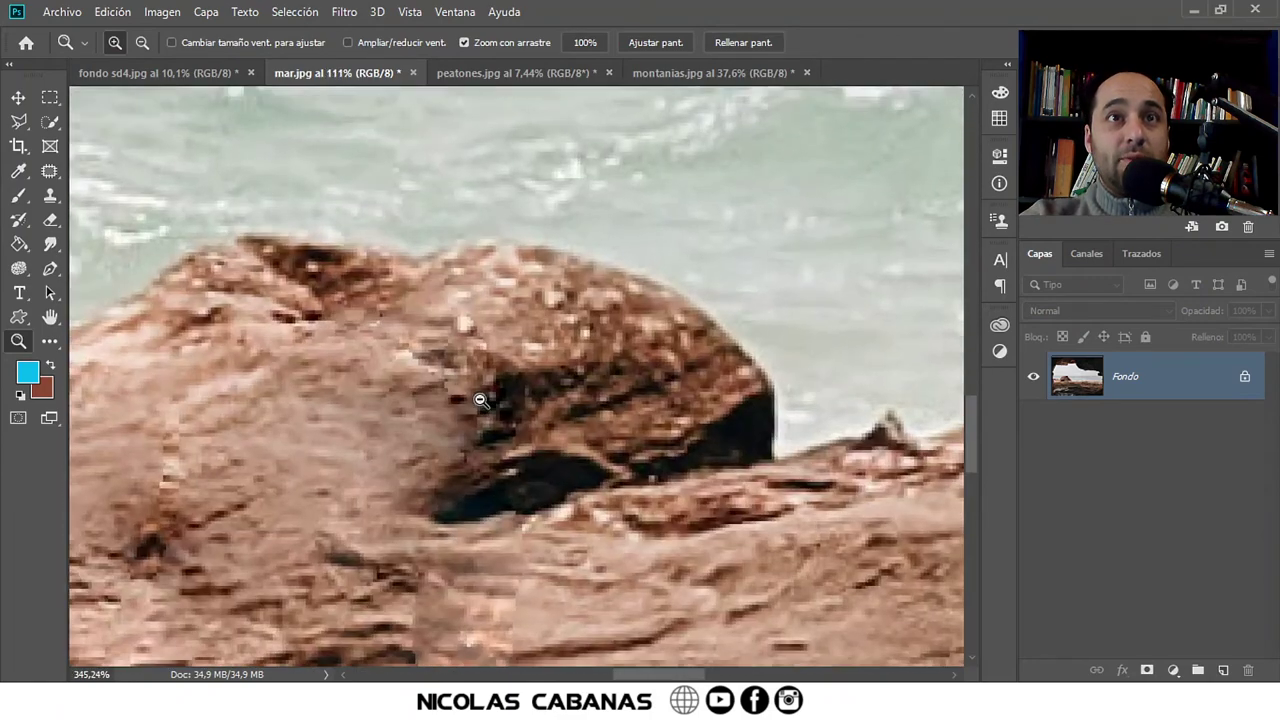
Pick the Clone Stamp at 42 px and add a new empty layer, Capa 1
mouse_move(368, 380)
mouse_down()
mouse_move(368, 465)
mouse_move(432, 508)
mouse_up()
key(s)
mouse_move(353, 426)
mouse_down()
mouse_move(343, 423)
mouse_move(380, 434)
mouse_up()
drag(608, 455, 418, 355)
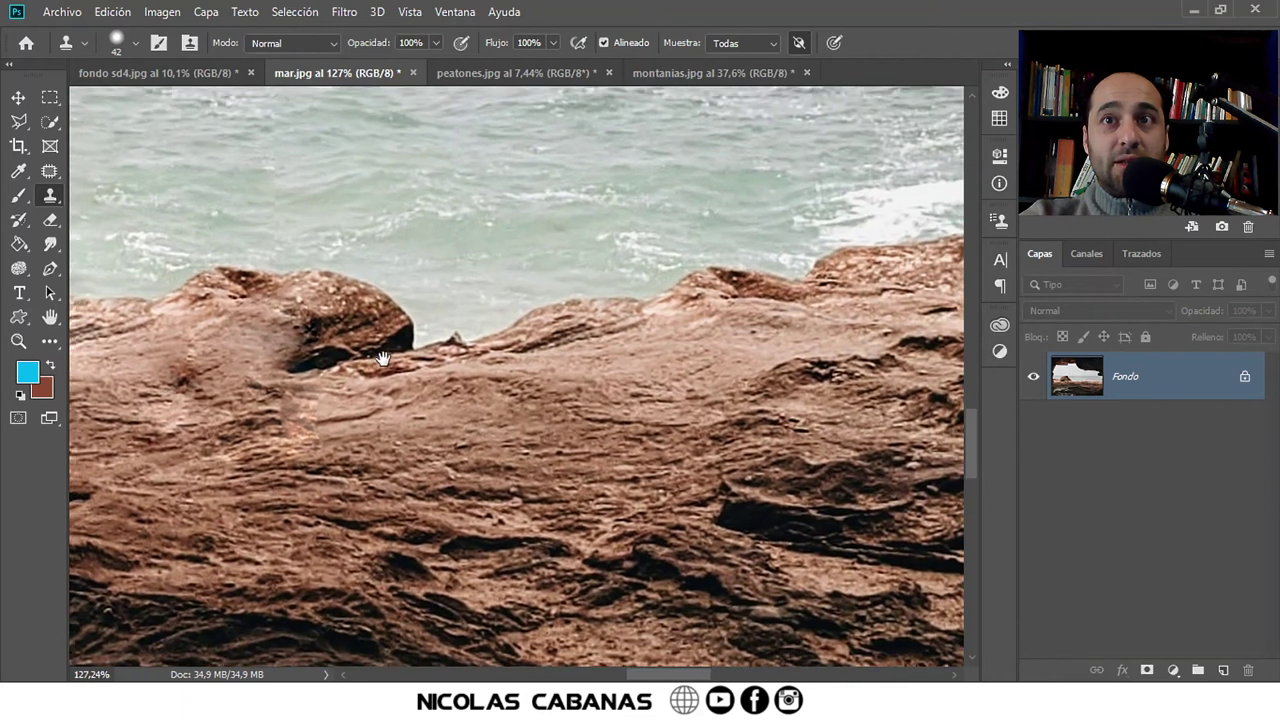
click(1224, 670)
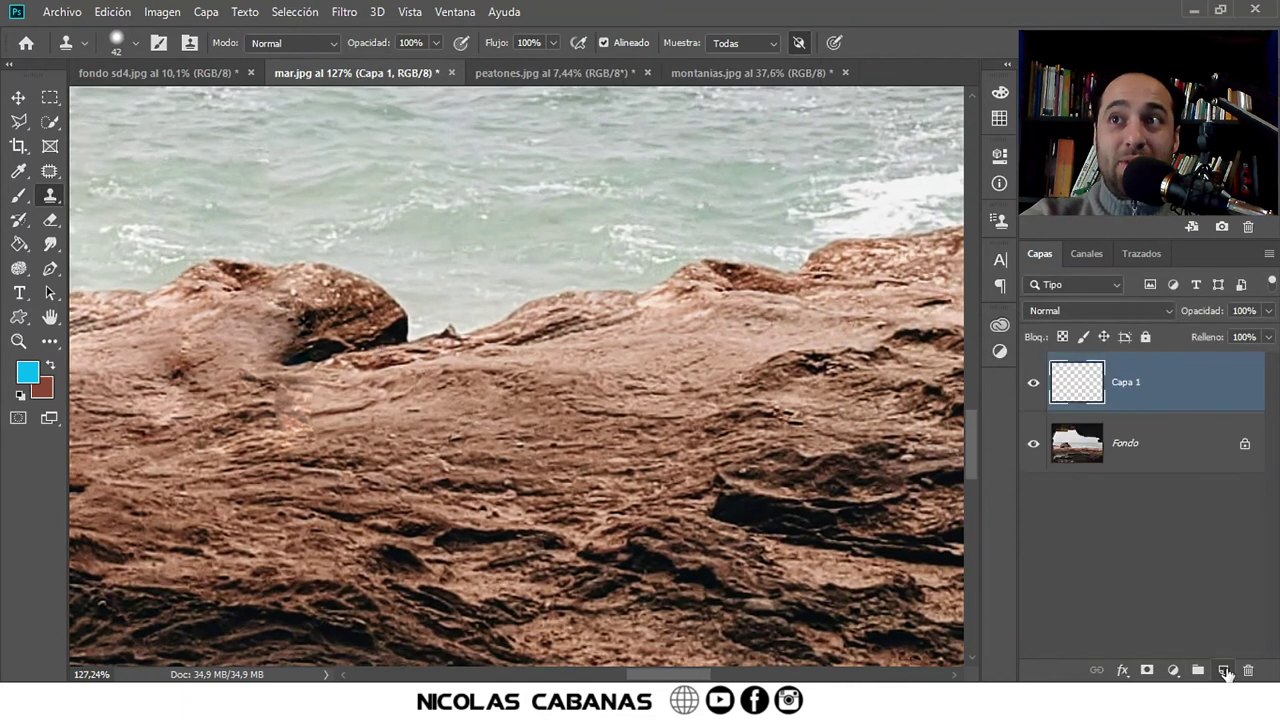
Set Sample to All Layers and clone rock texture over the dark rock patches
click(714, 43)
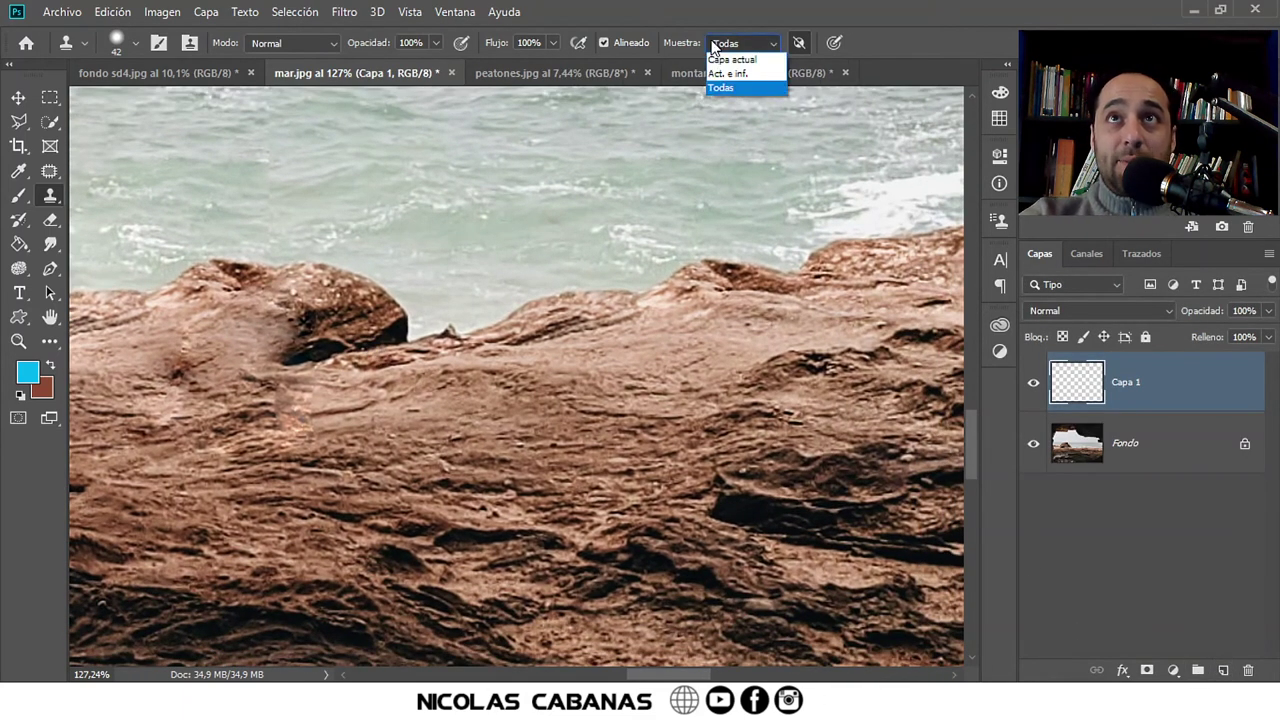
click(727, 87)
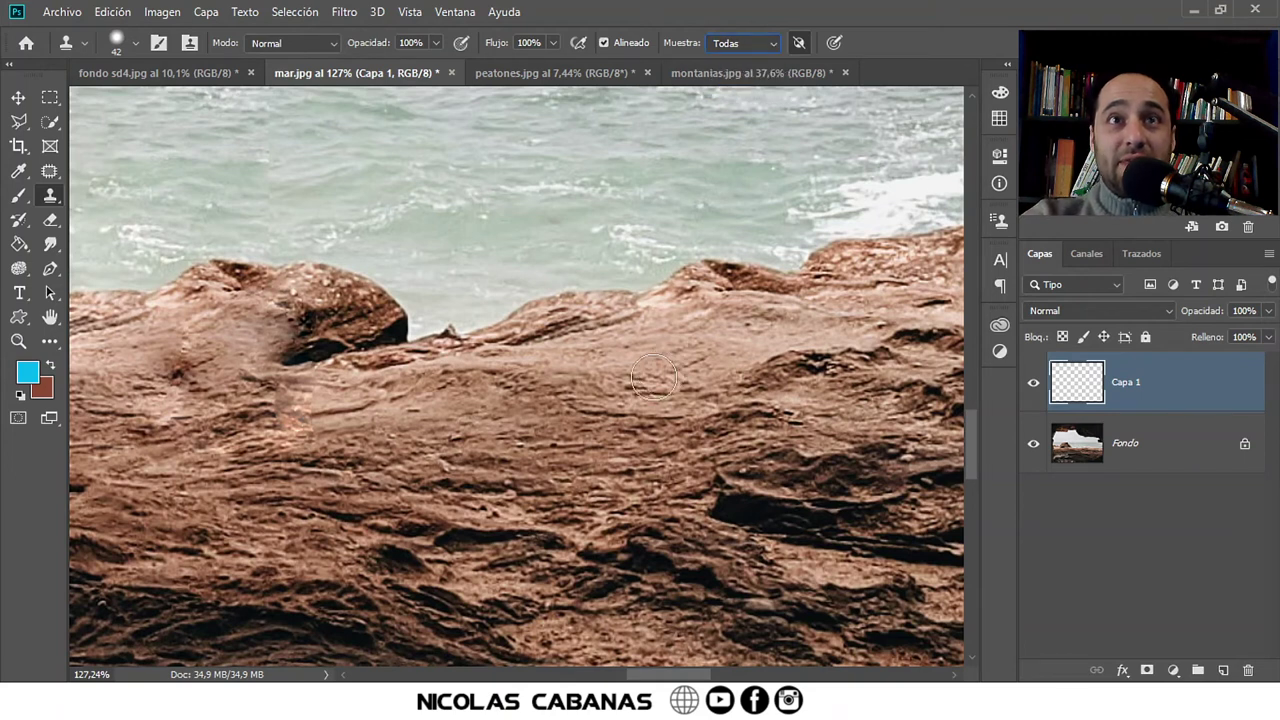
mouse_move(288, 317)
mouse_down()
mouse_move(243, 371)
mouse_move(357, 366)
mouse_move(335, 350)
mouse_up()
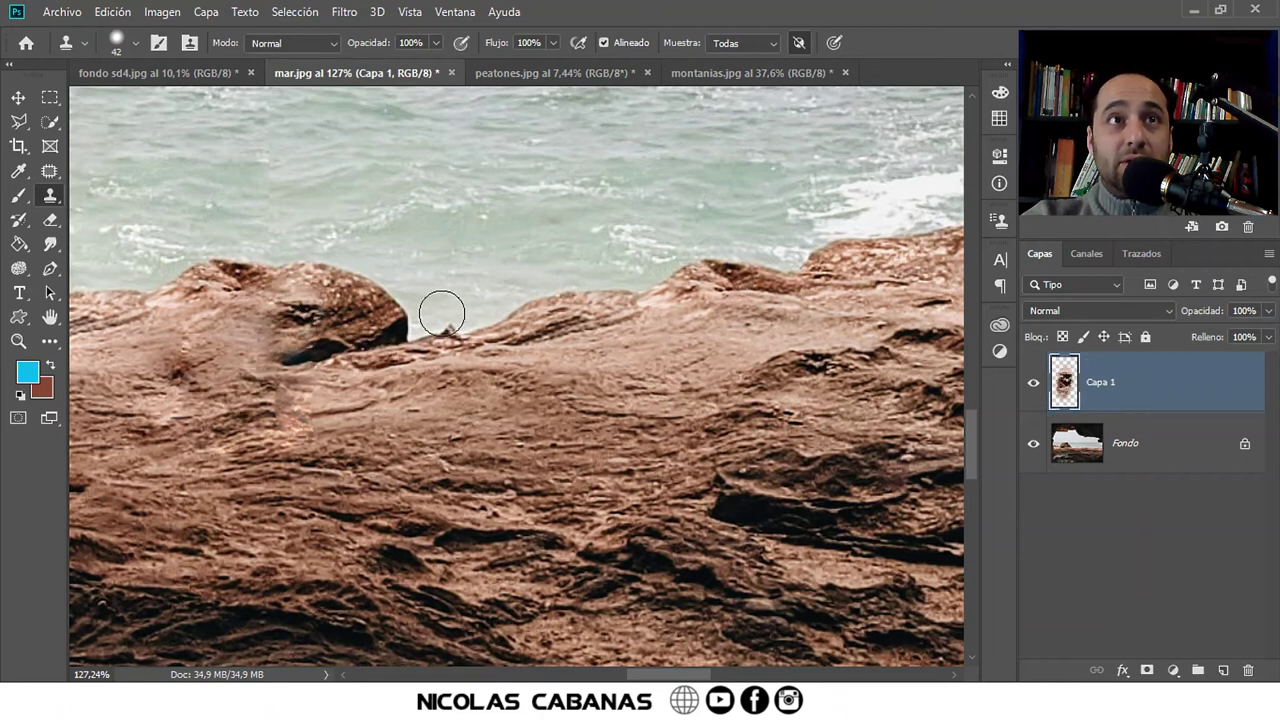
drag(330, 300, 270, 297)
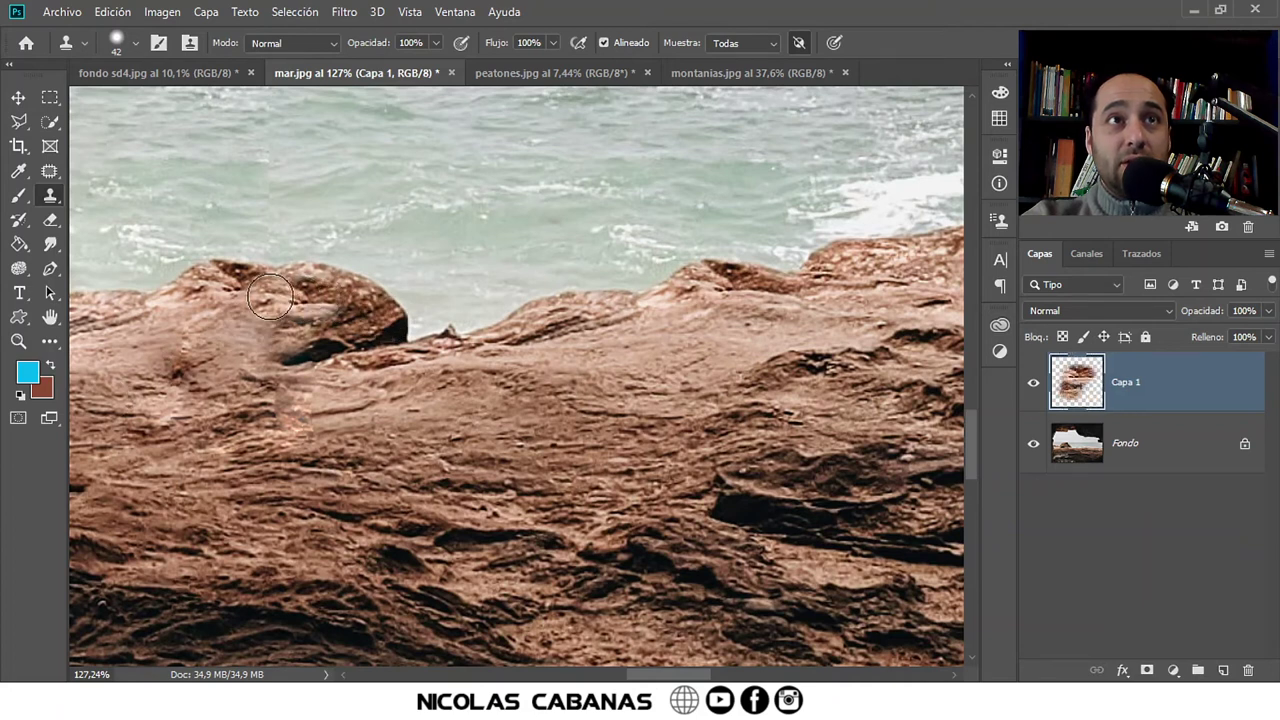
drag(352, 361, 433, 560)
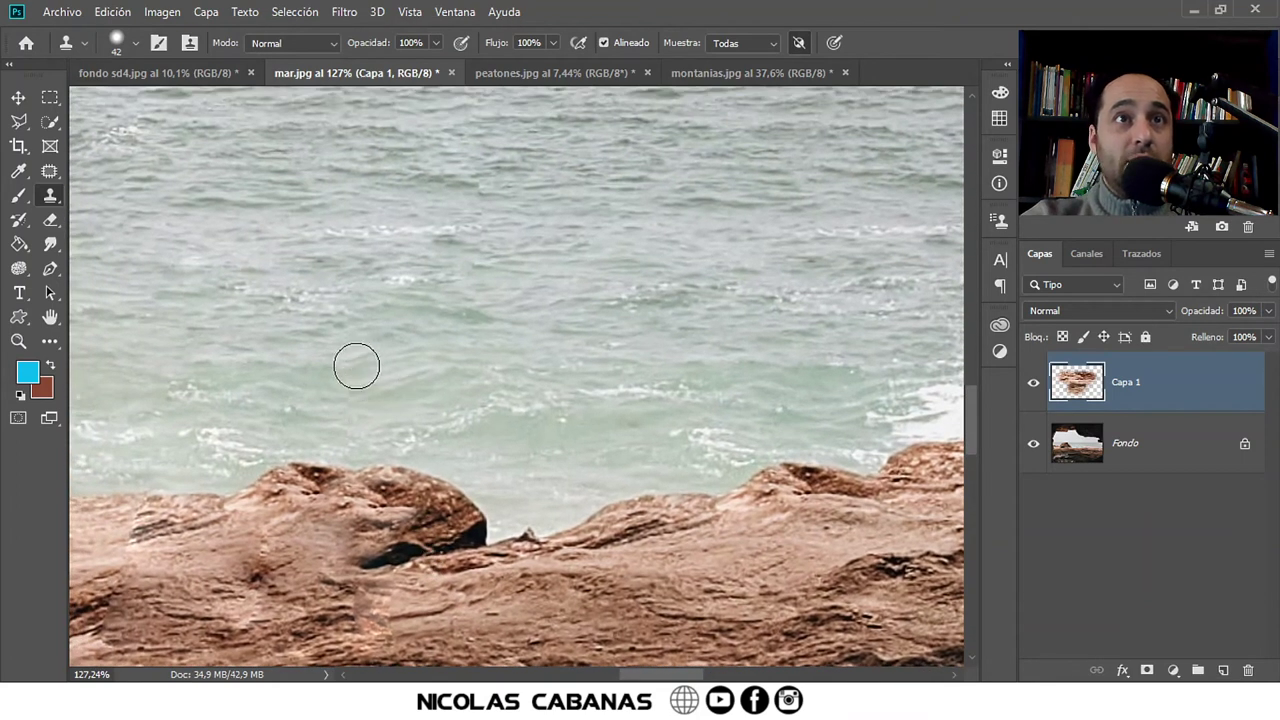
mouse_move(529, 306)
mouse_down()
mouse_move(594, 403)
mouse_move(617, 471)
mouse_up()
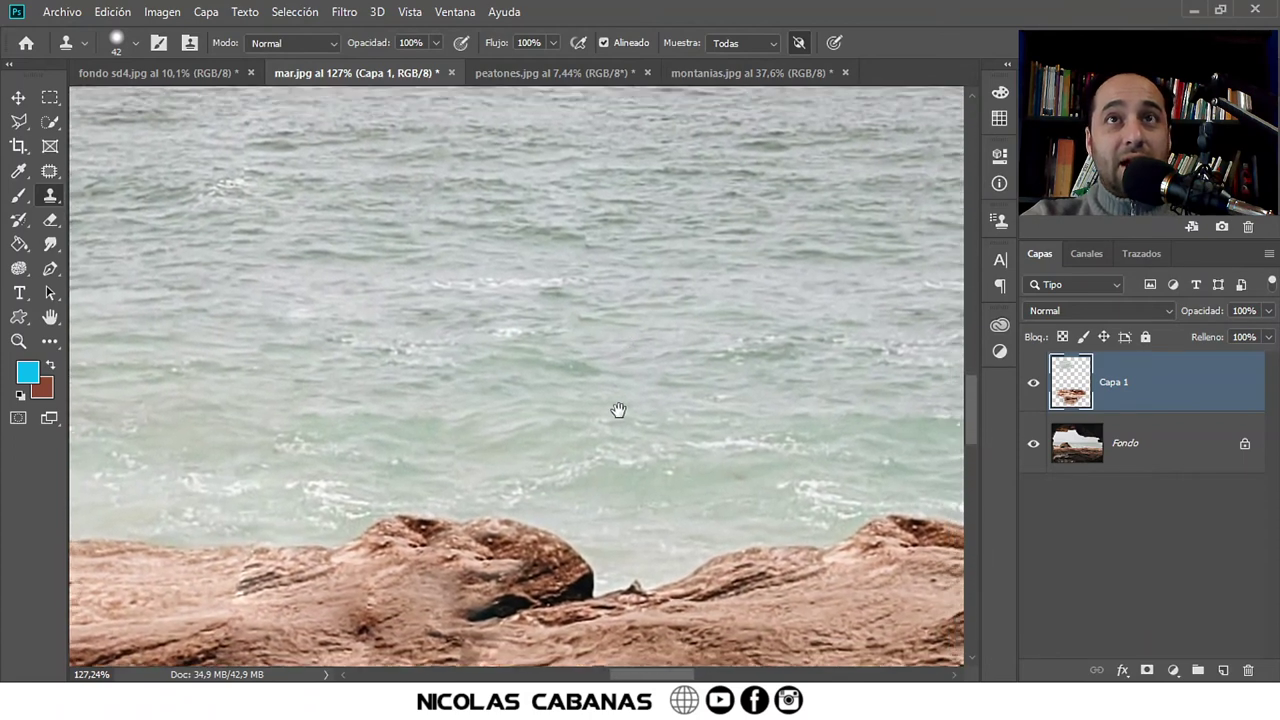
key(z)
drag(581, 517, 559, 481)
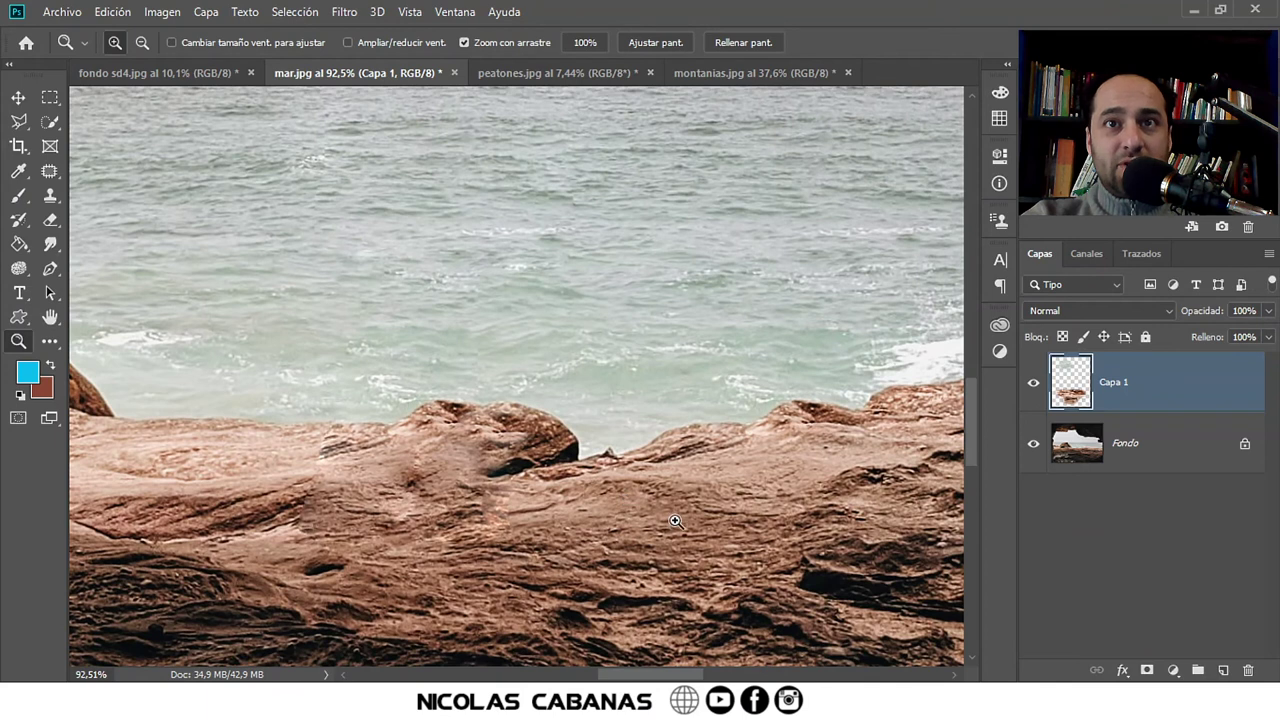
Stamp cloned rock texture over five blemishes, then shrink the brush to 25 px
key(s)
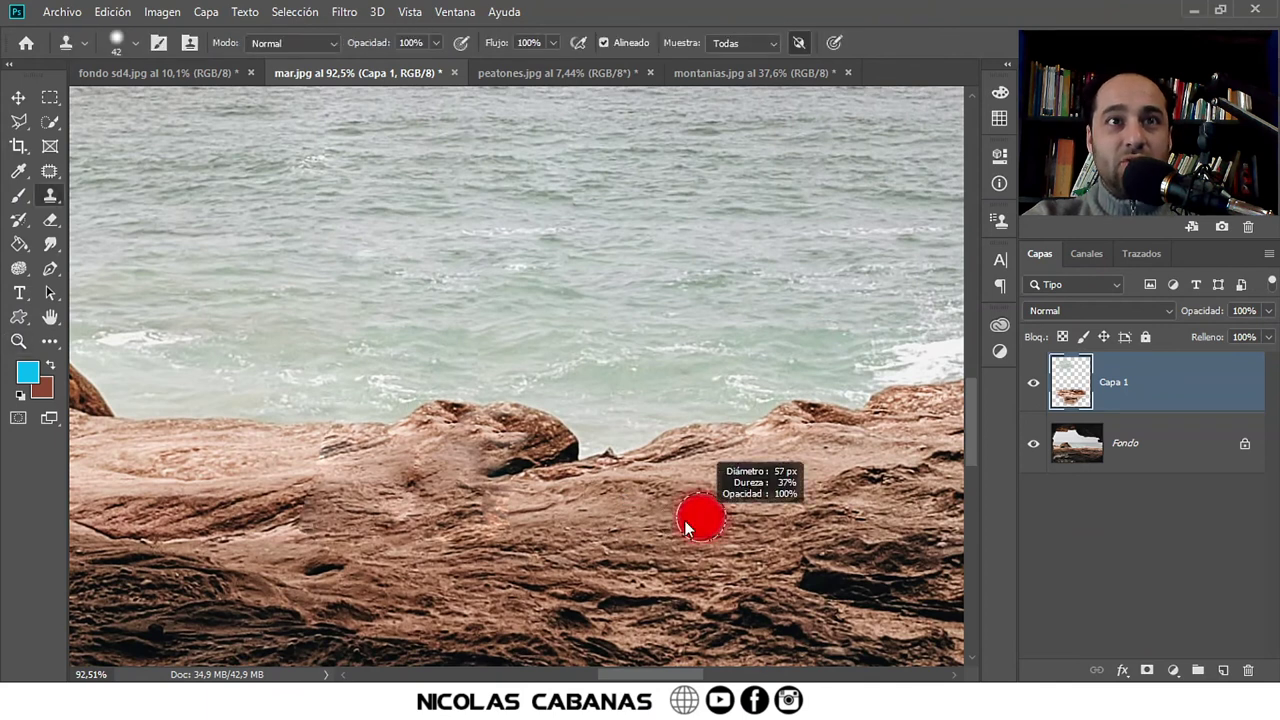
click(445, 468)
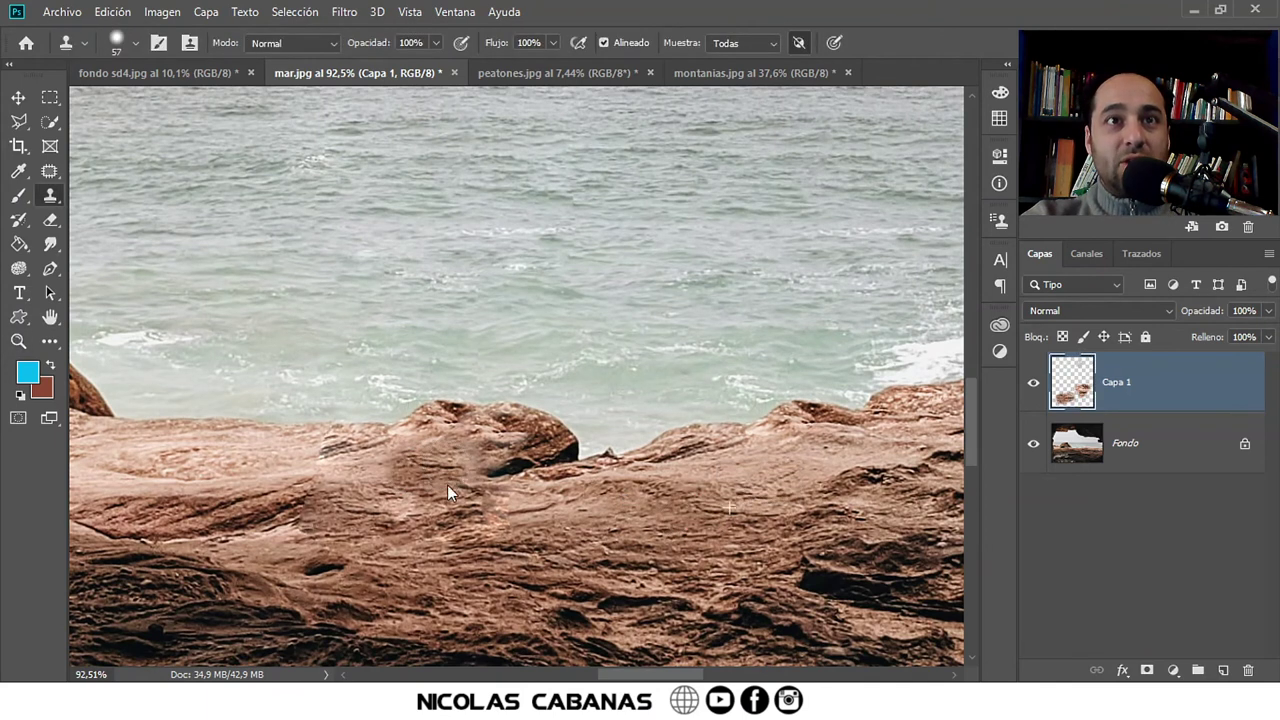
click(378, 463)
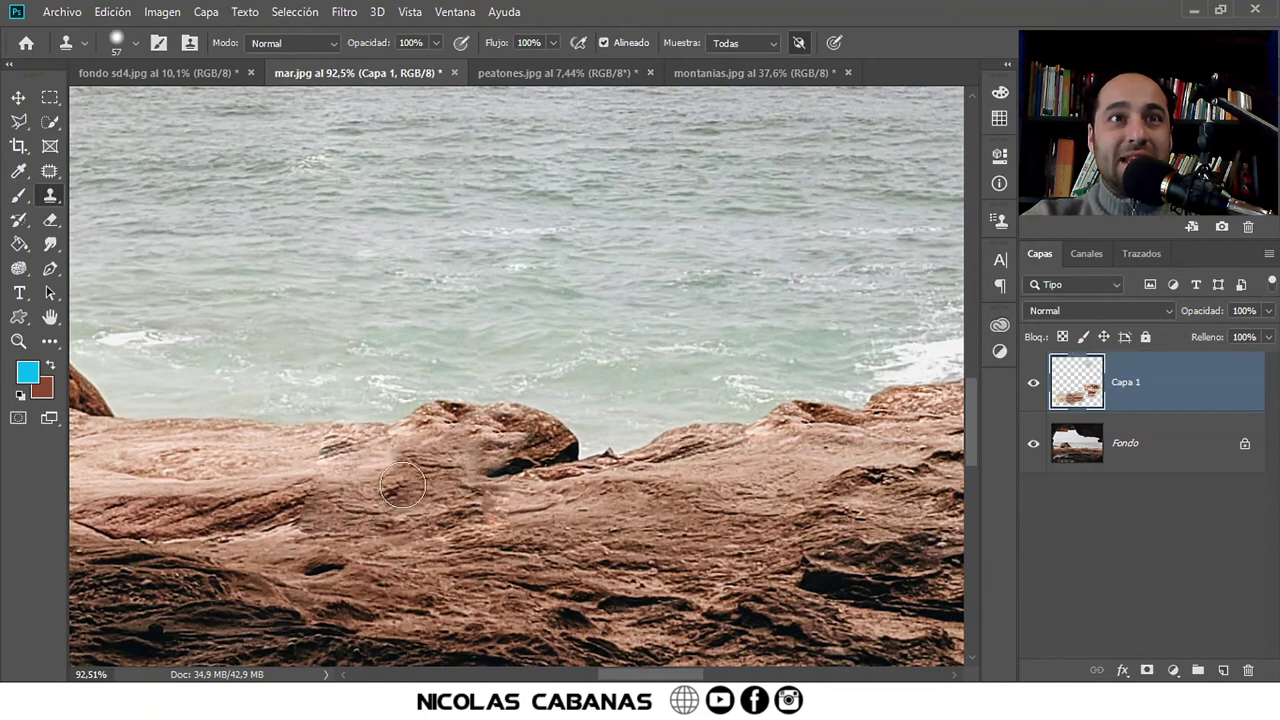
click(402, 486)
click(440, 448)
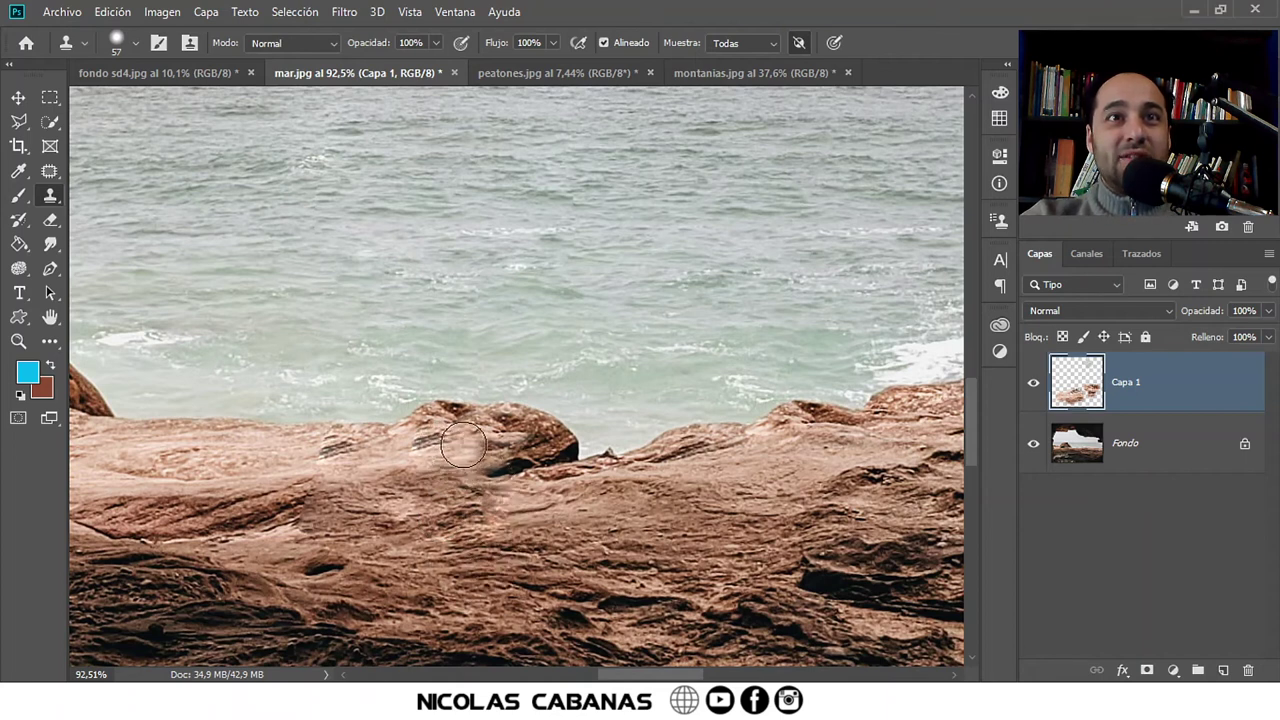
click(482, 460)
key(bracketleft)
key(bracketleft)
key(bracketleft)
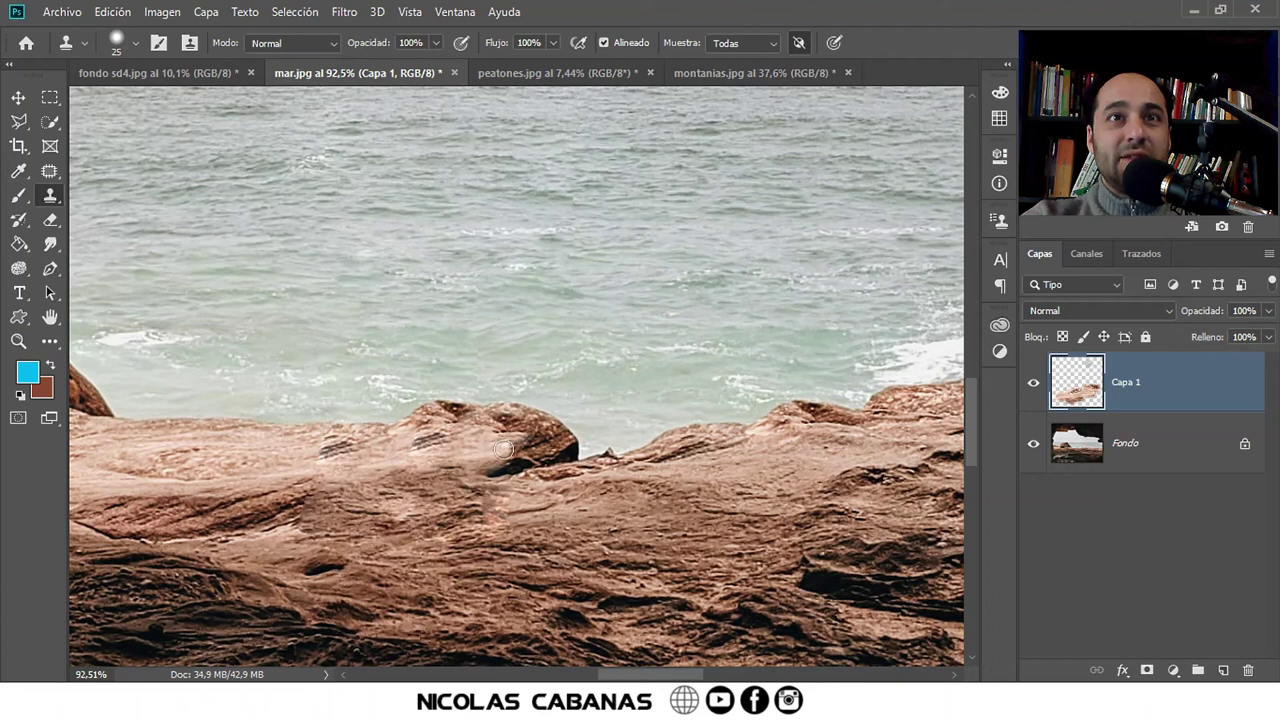
Paint cloned texture over the remaining dark streaks, then zoom out to the whole scene
key(z)
drag(648, 502, 576, 526)
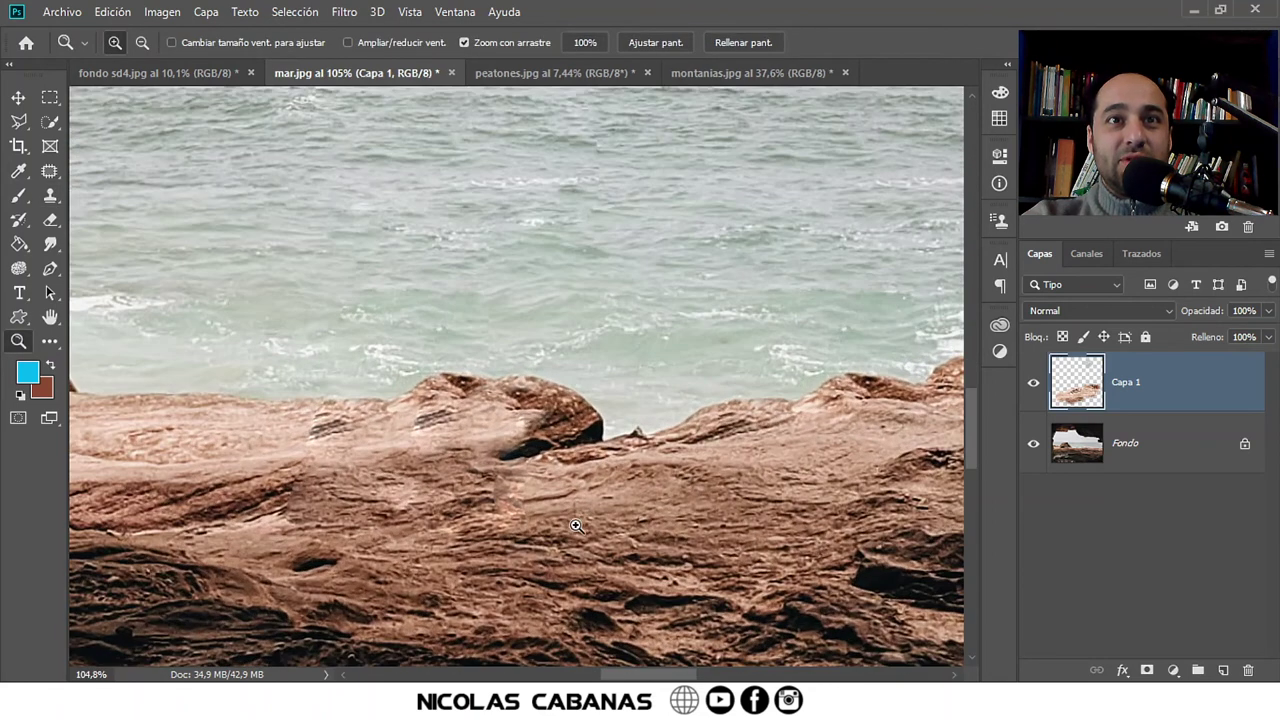
key(s)
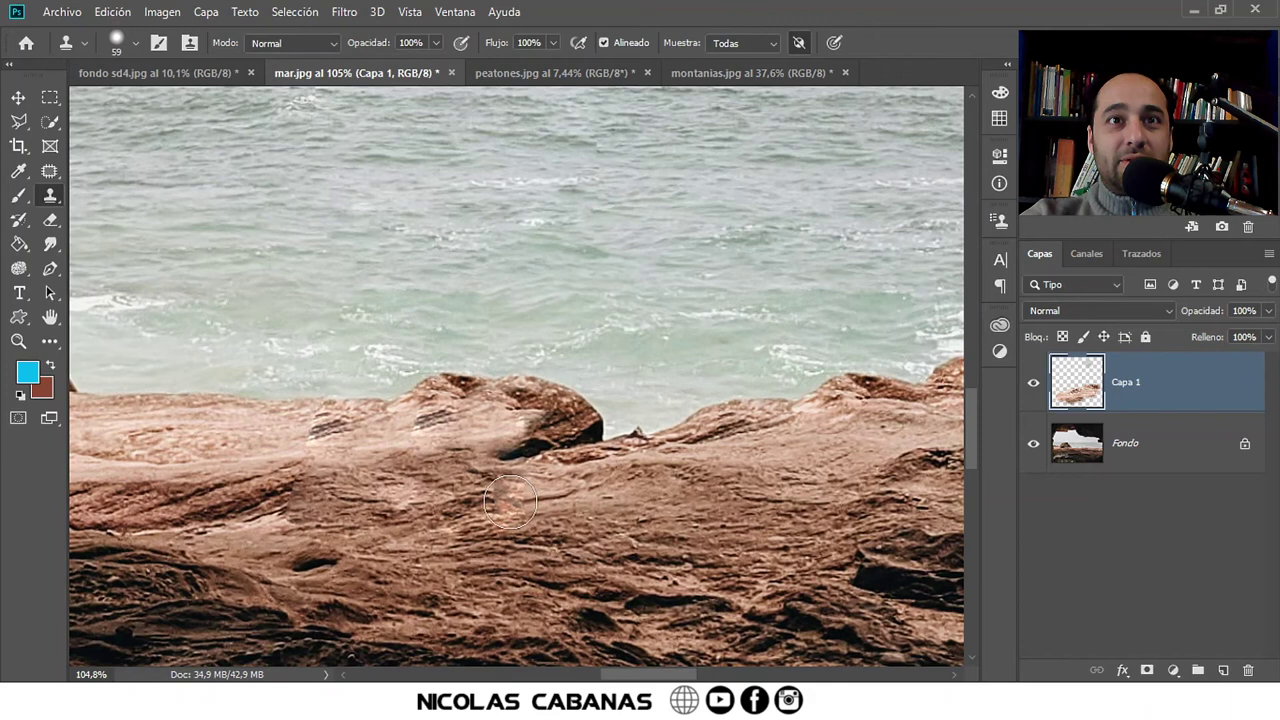
key(z)
mouse_move(625, 495)
mouse_down()
mouse_move(543, 488)
mouse_move(610, 486)
mouse_up()
key(s)
mouse_move(367, 463)
mouse_down()
mouse_move(414, 457)
mouse_move(449, 486)
mouse_up()
key(z)
mouse_move(682, 520)
mouse_down()
mouse_move(620, 506)
mouse_move(660, 488)
mouse_up()
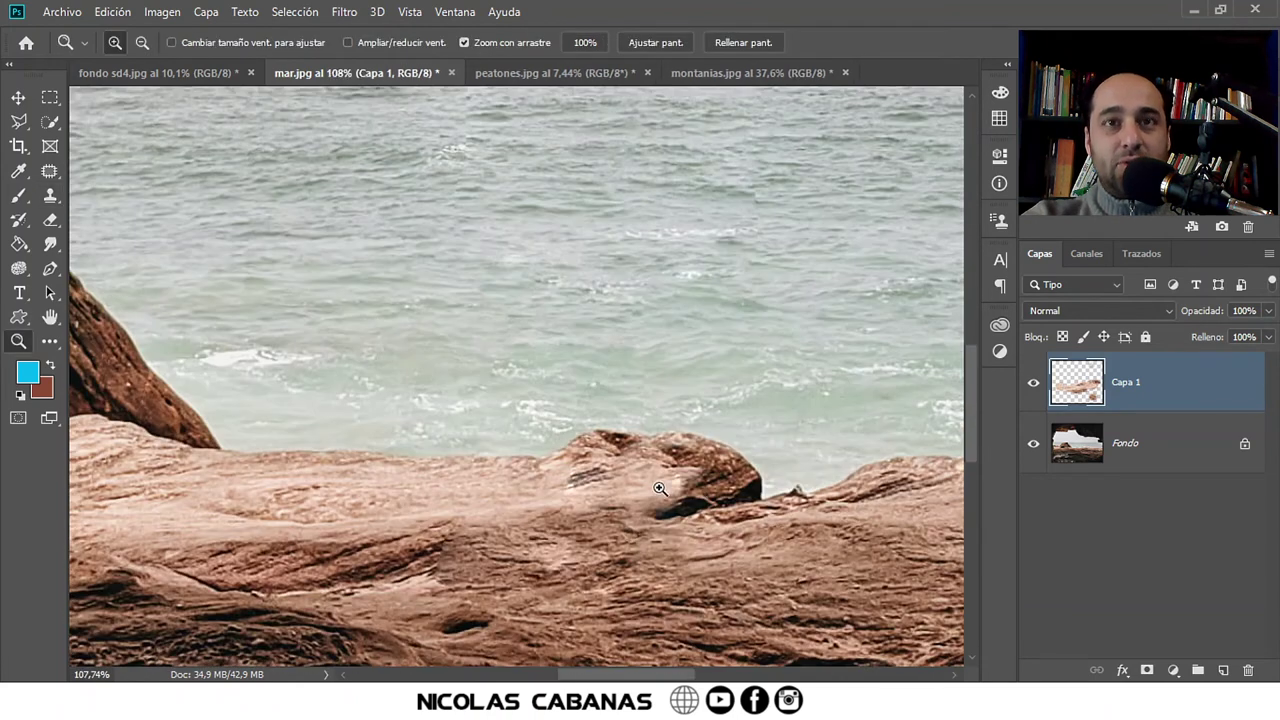
key(s)
mouse_move(522, 490)
mouse_down()
mouse_move(591, 477)
mouse_move(677, 538)
mouse_move(668, 512)
mouse_move(600, 464)
mouse_move(647, 440)
mouse_move(591, 437)
mouse_up()
key(z)
mouse_move(680, 429)
mouse_down()
mouse_move(451, 426)
mouse_move(498, 398)
mouse_move(557, 453)
mouse_up()
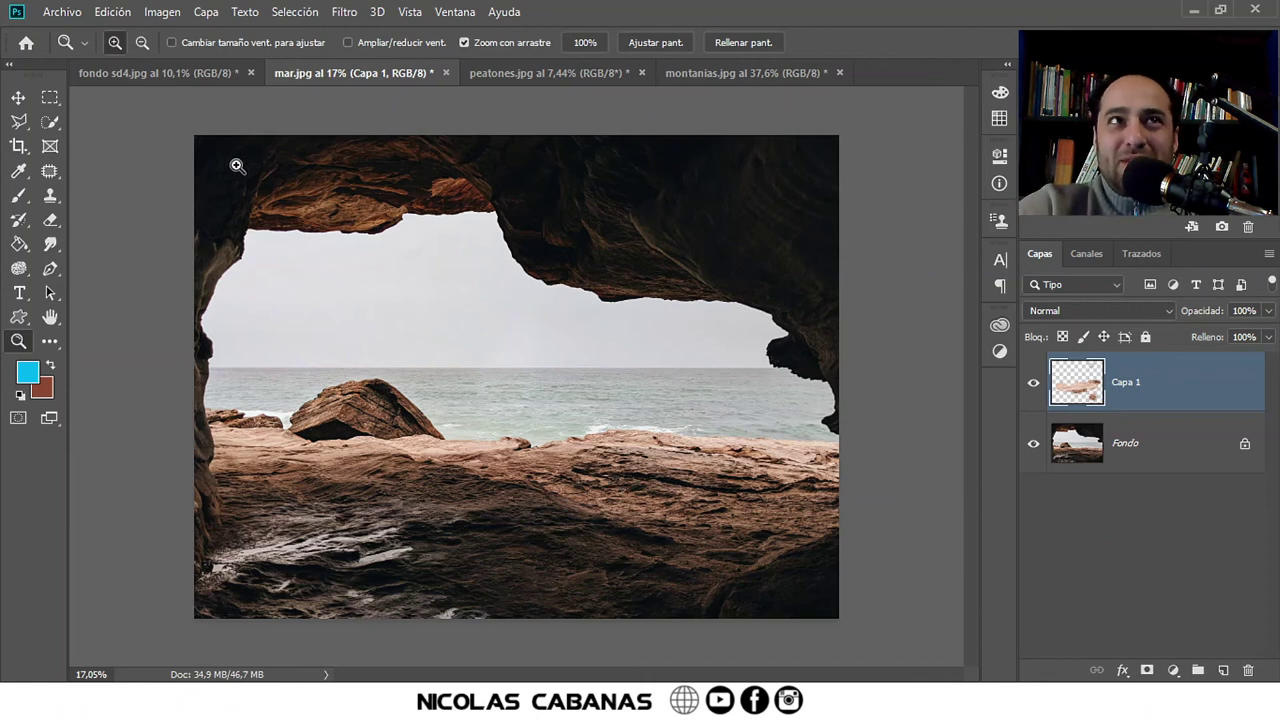
click(196, 79)
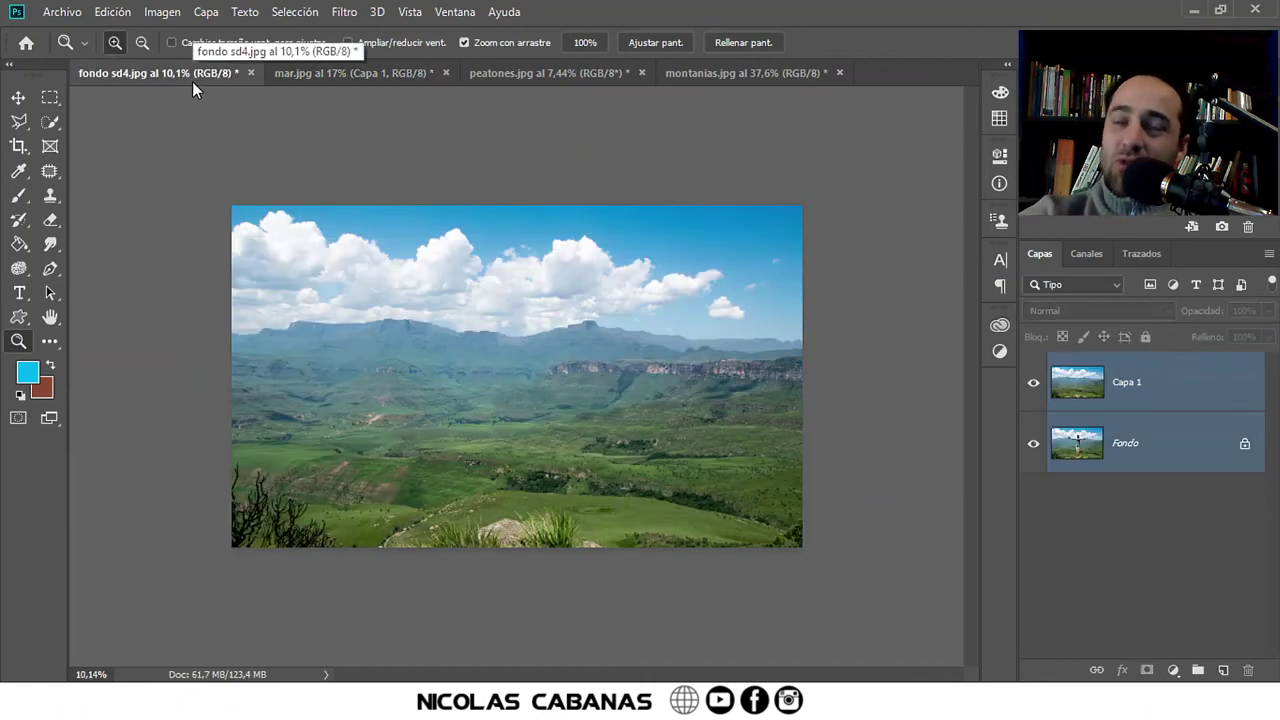
click(1034, 384)
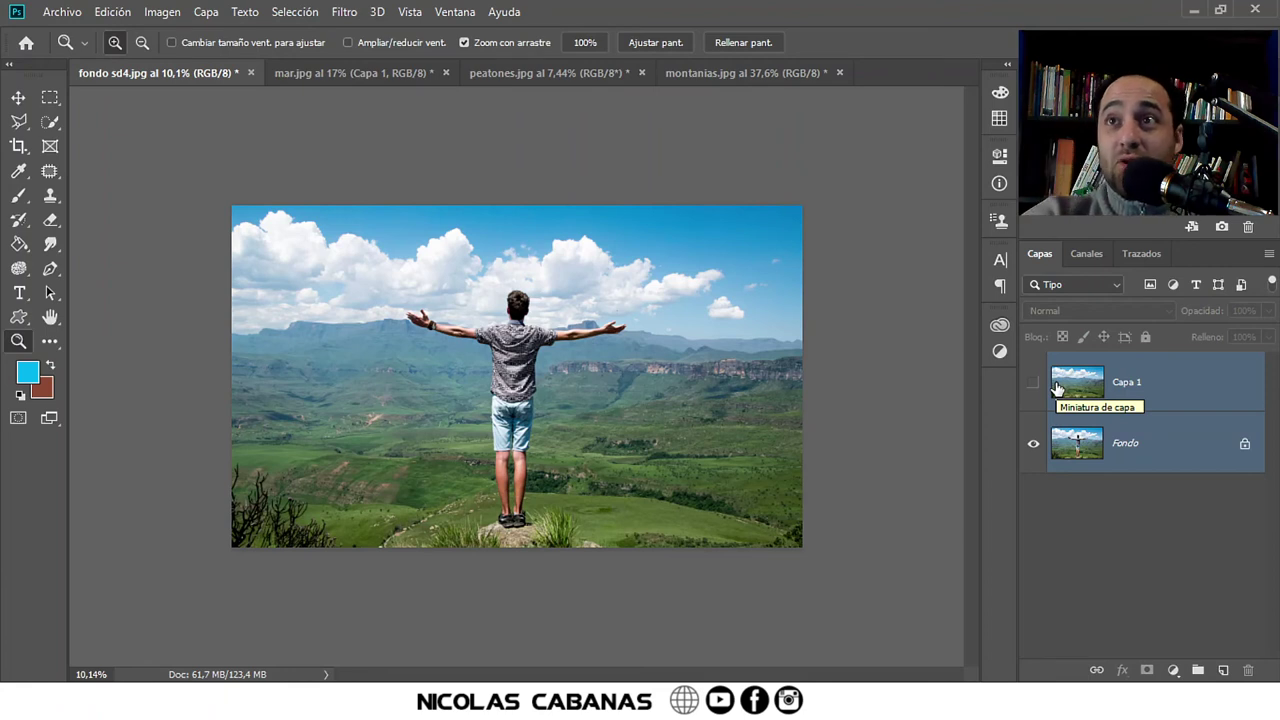
click(1033, 382)
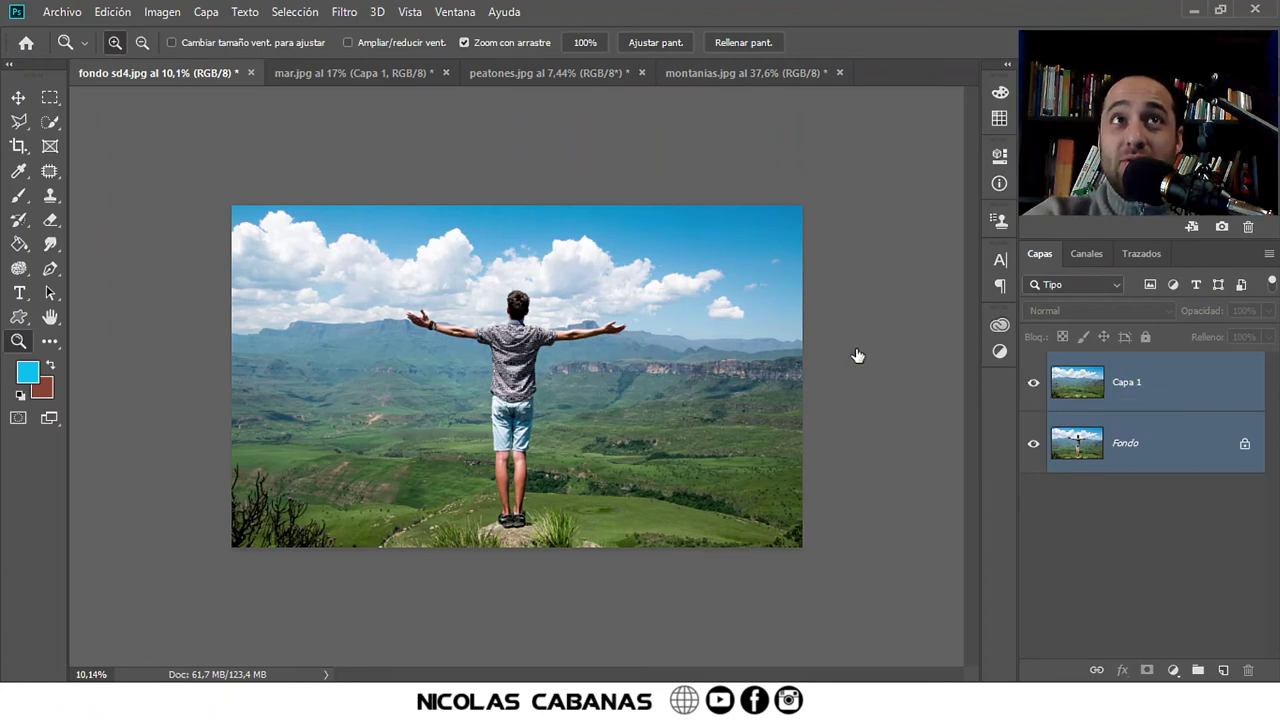
click(371, 79)
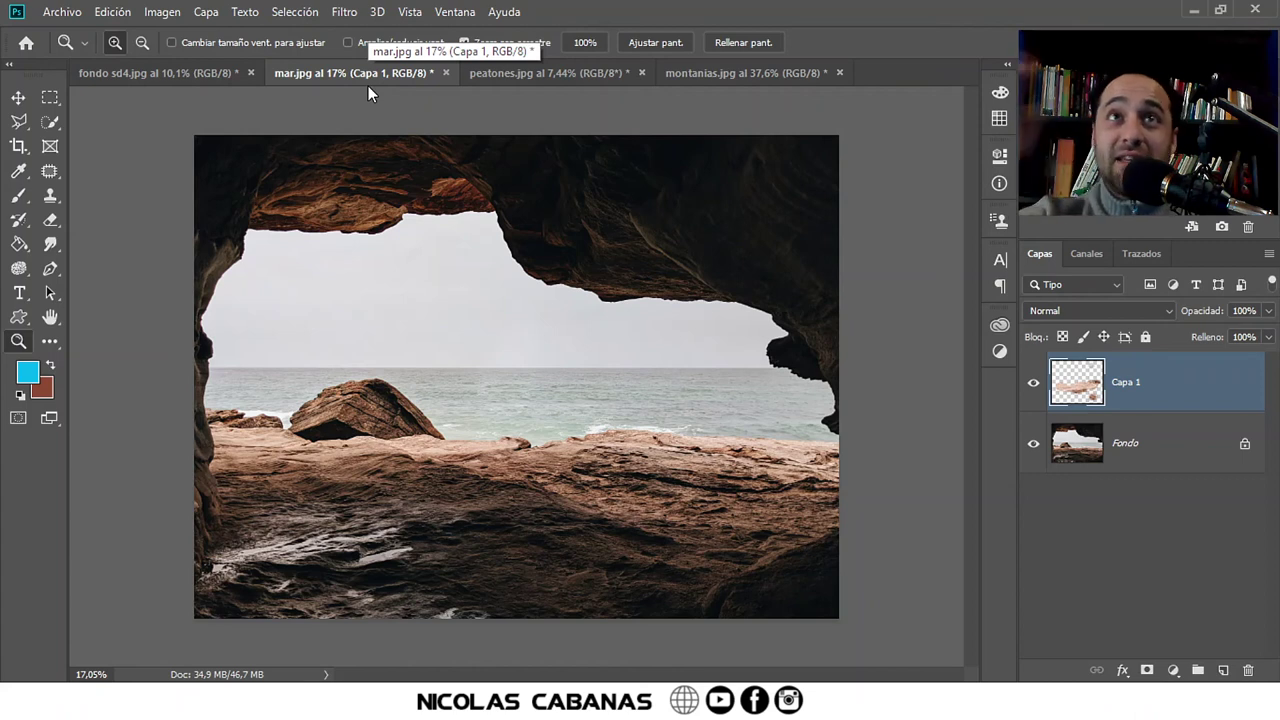
click(515, 75)
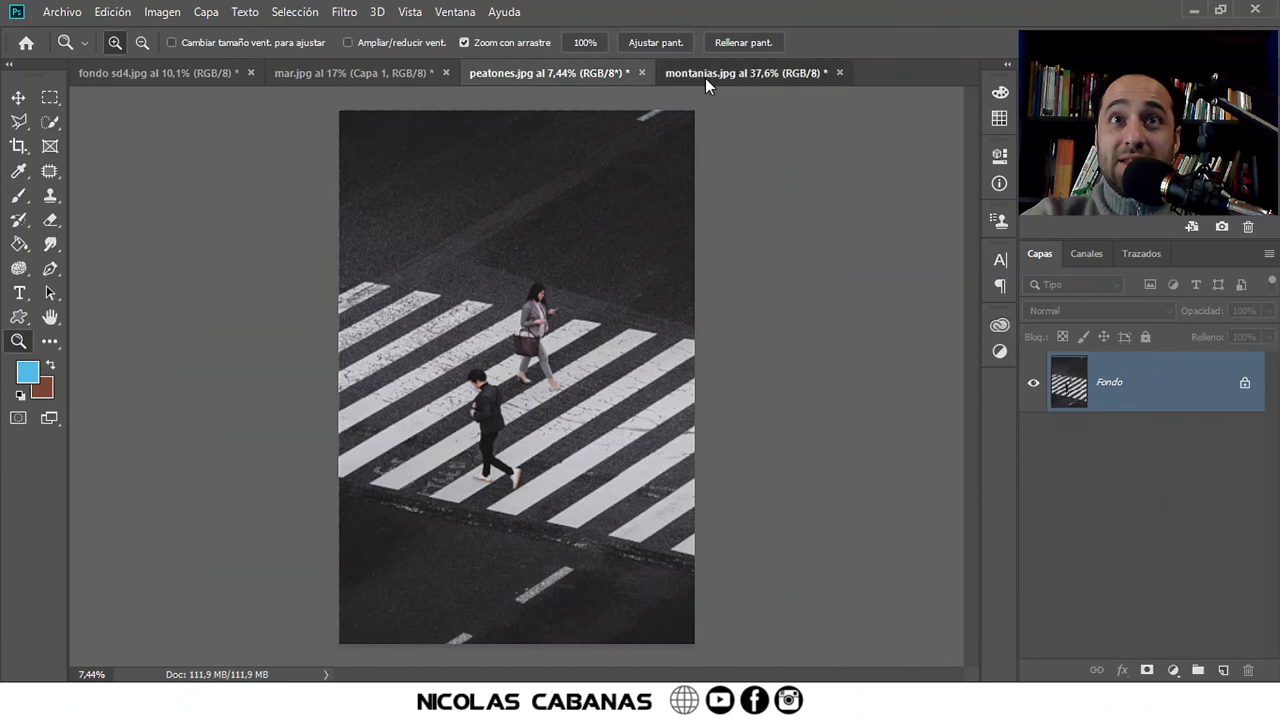
click(705, 77)
click(543, 75)
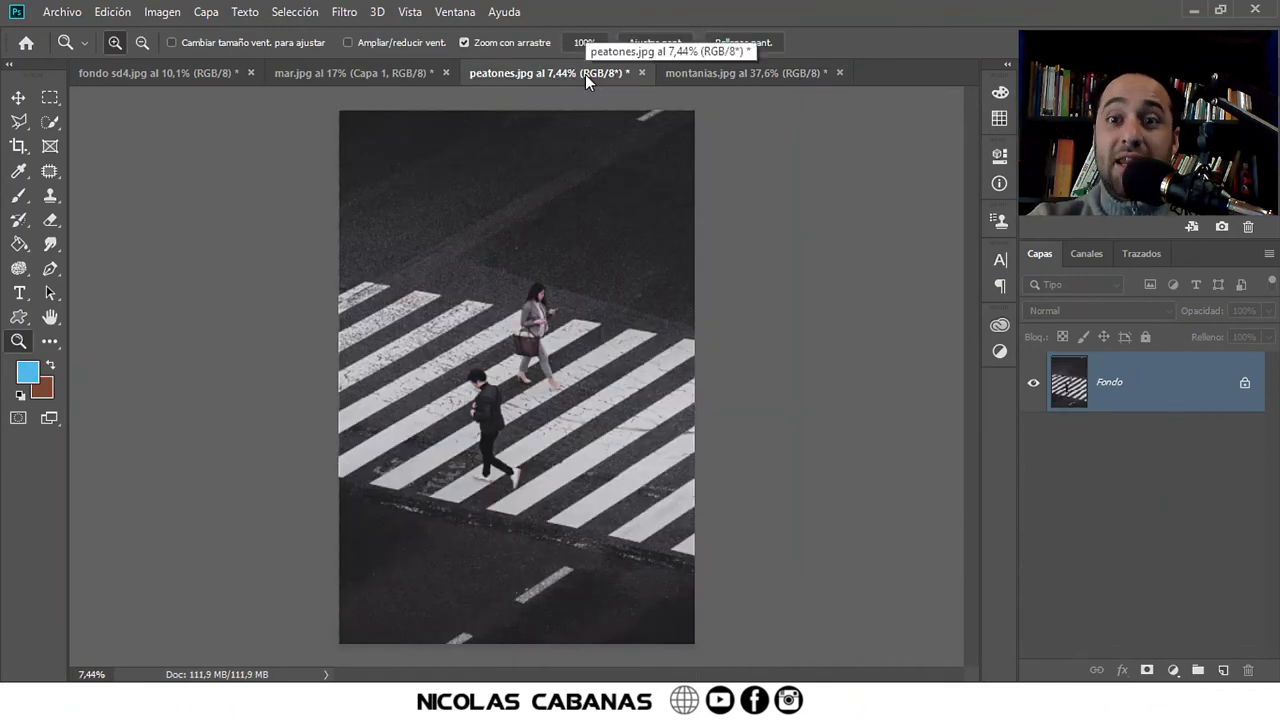
click(369, 70)
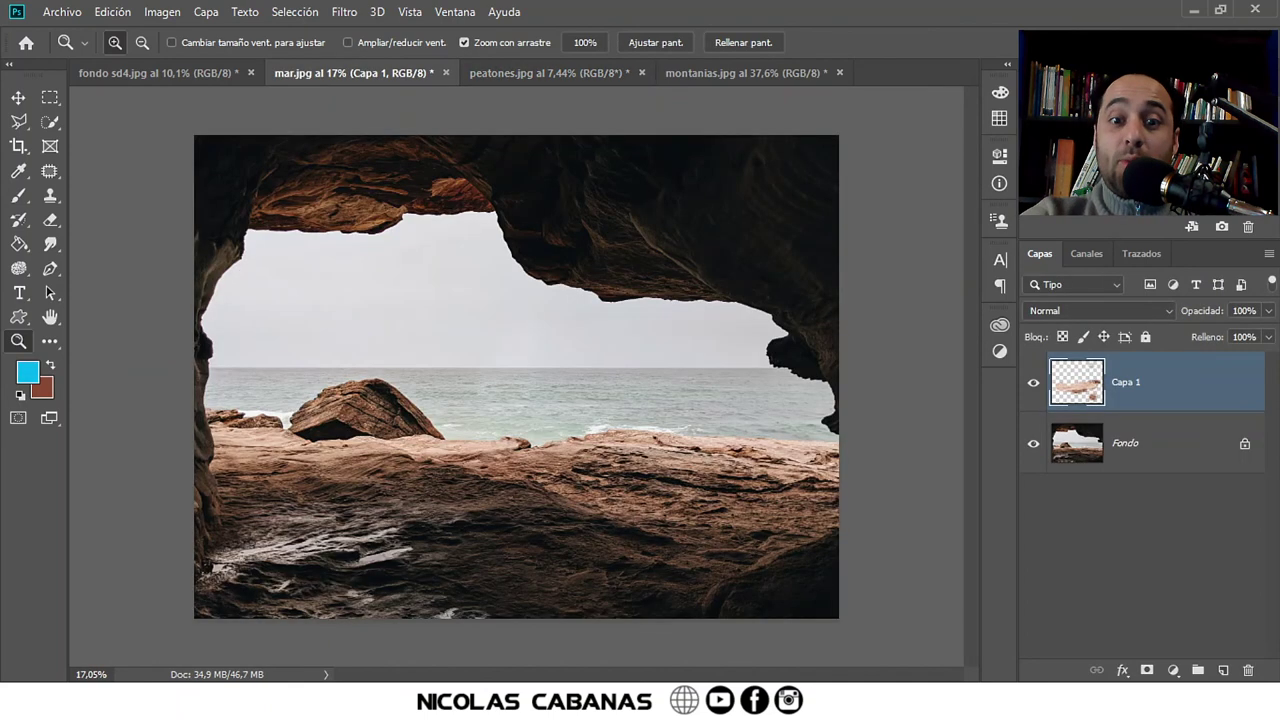